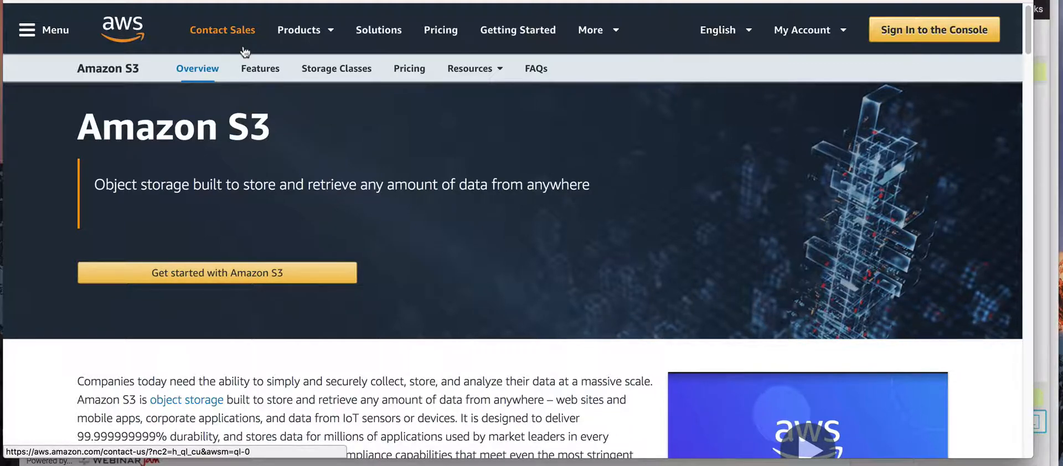
- Sign in to the AWS console as root user with the saved password and browse the services list
click(911, 34)
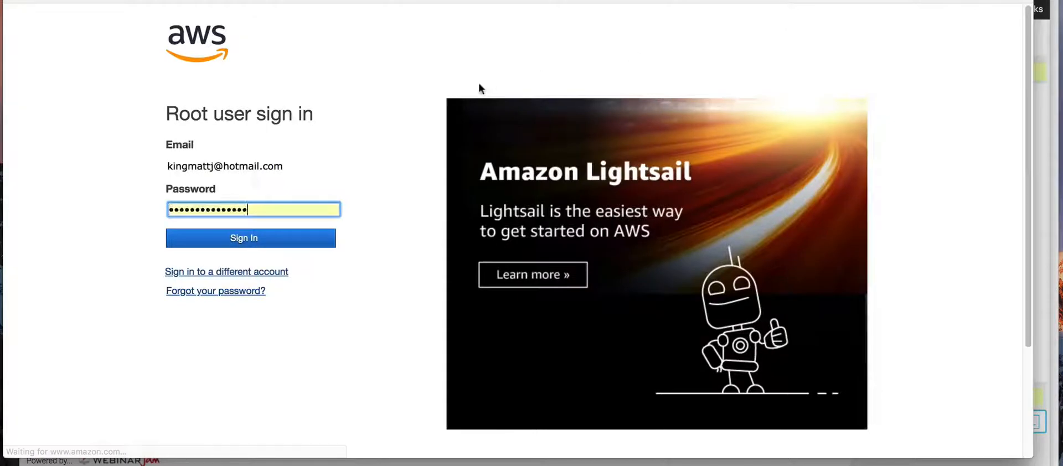
click(229, 241)
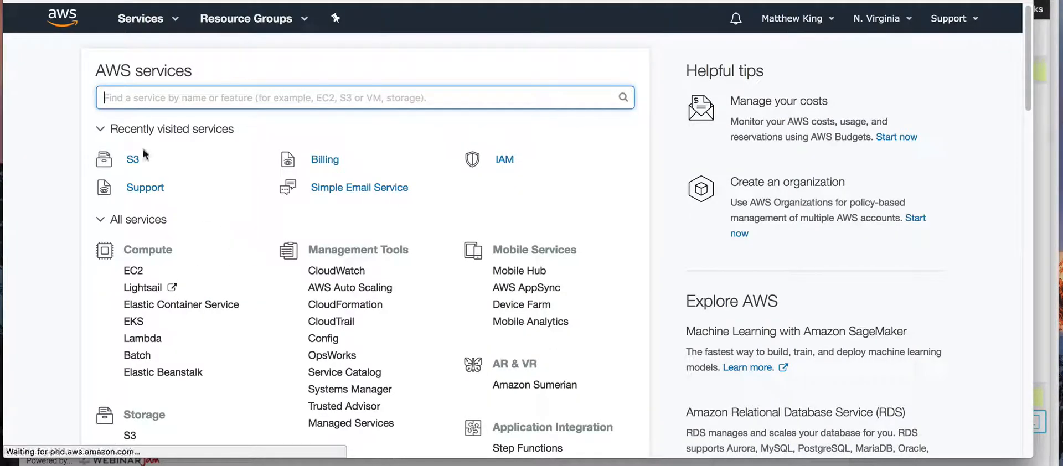
scroll(134, 235, down, 2)
scroll(133, 294, down, 3)
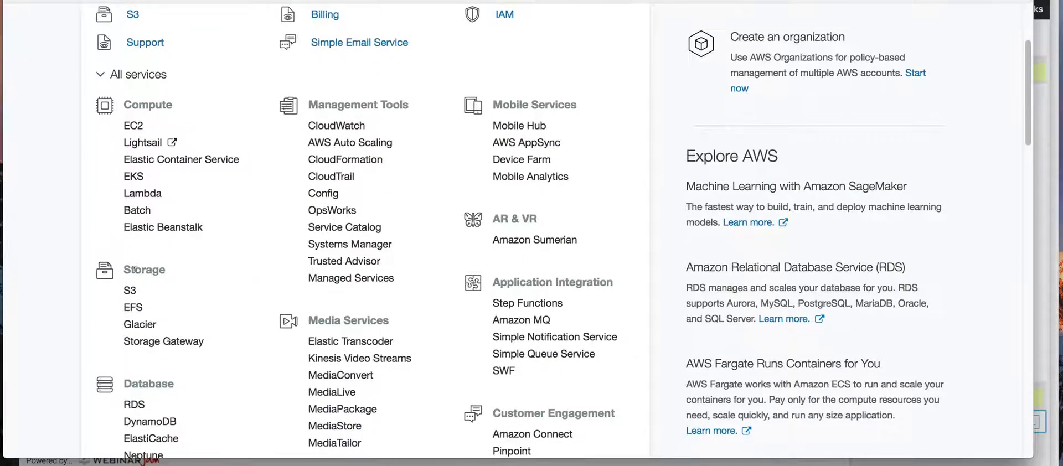
scroll(184, 247, up, 4)
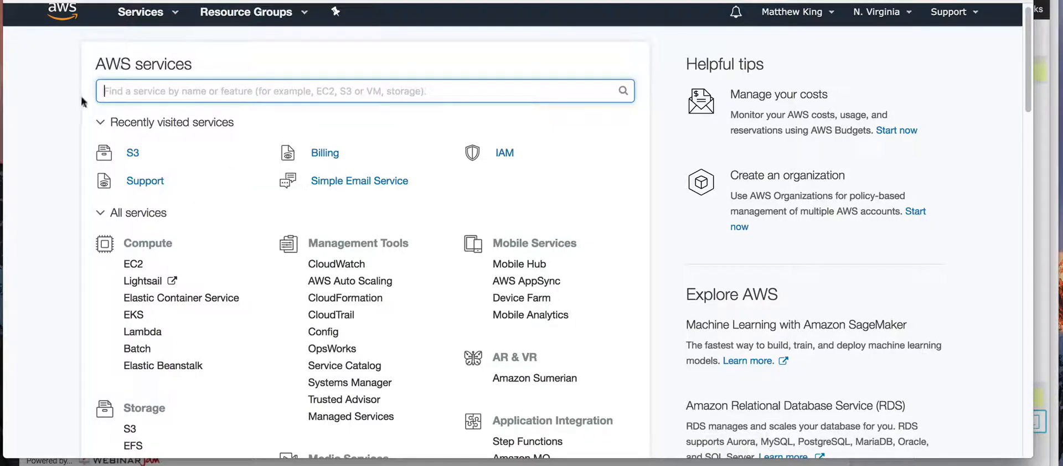
- Open S3, look through the 18 existing buckets, and begin creating a new bucket
click(136, 155)
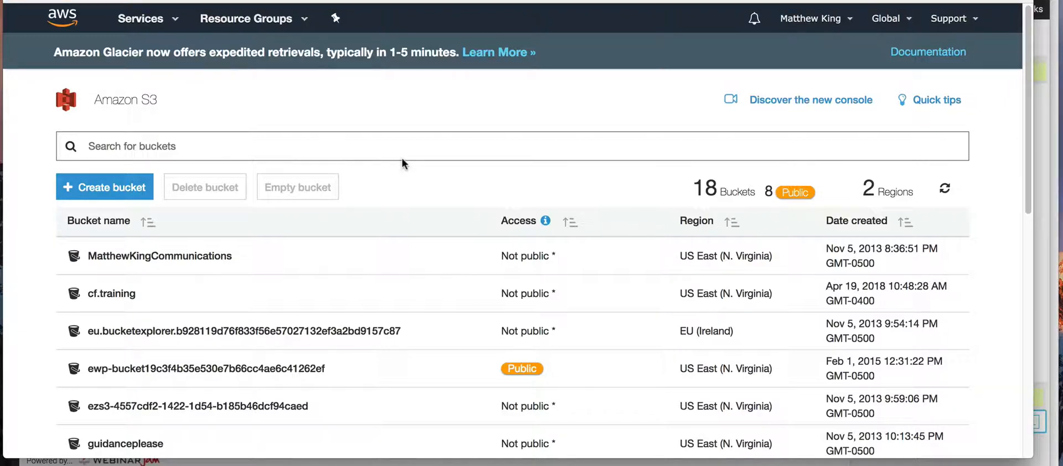
scroll(650, 192, up, 1)
scroll(651, 190, down, 10)
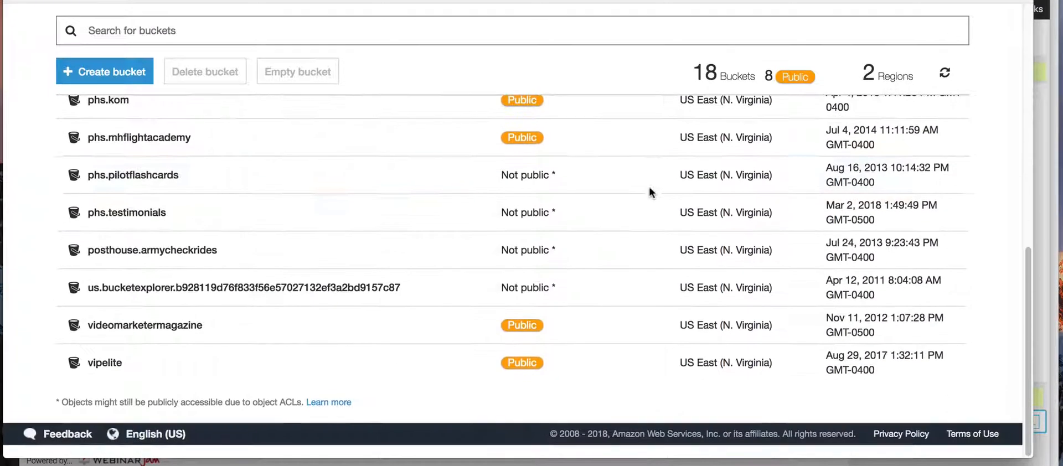
scroll(650, 190, up, 10)
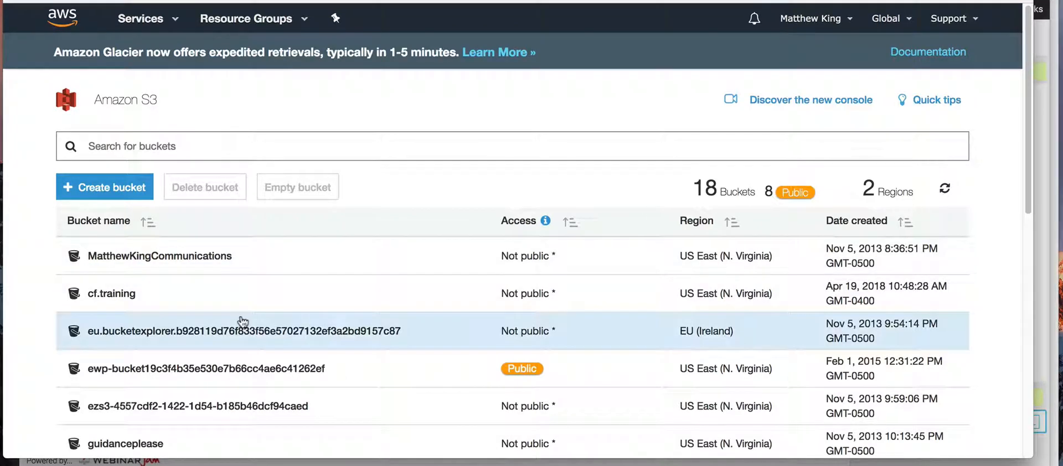
scroll(242, 320, down, 3)
scroll(242, 321, up, 3)
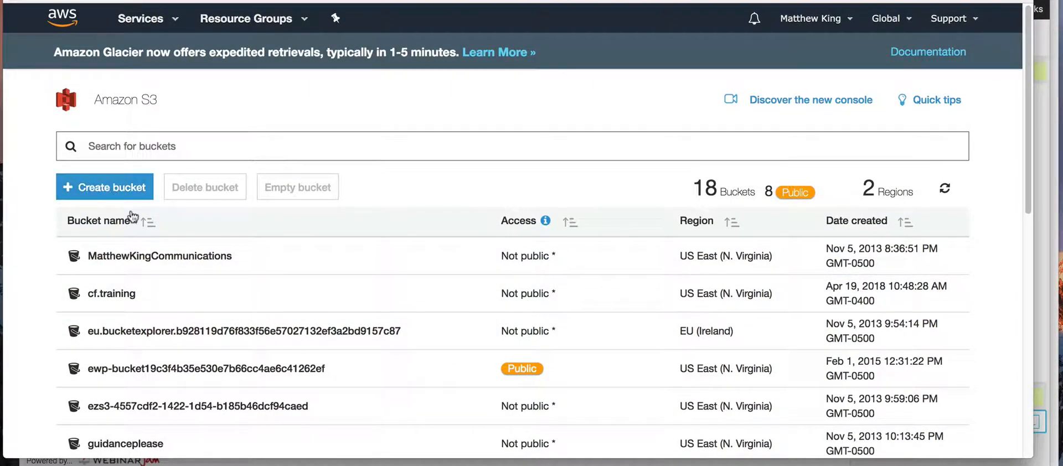
click(103, 190)
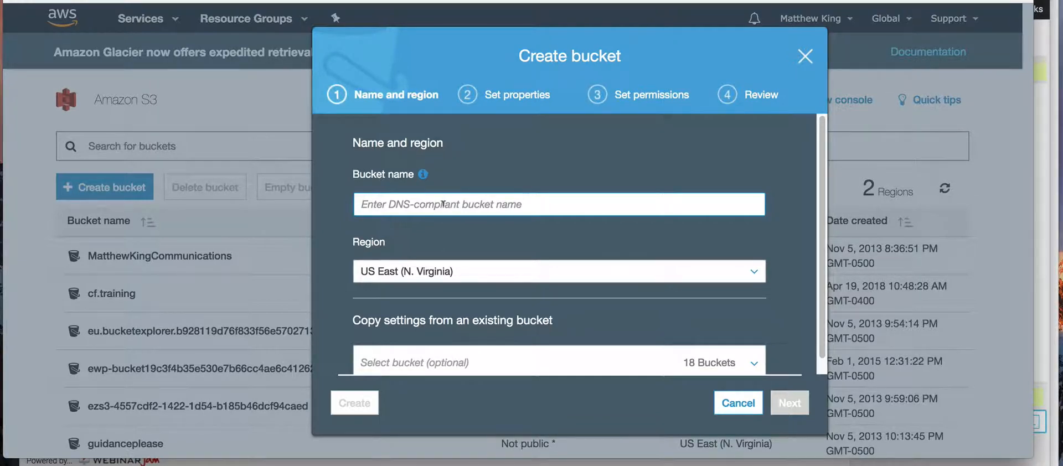
- Try names like 'apple' until a bucket name based on the account holder's name is accepted
text(apple)
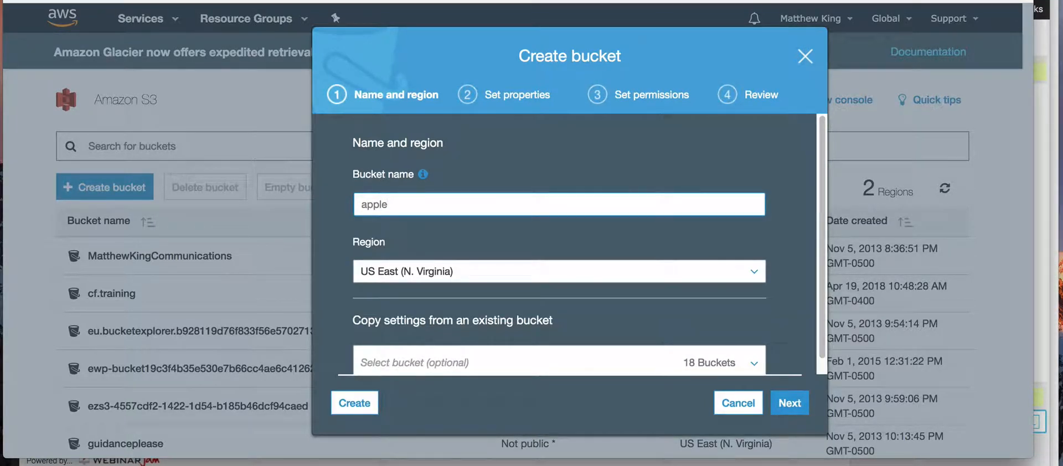
key(BackSpace)
key(BackSpace)
key(BackSpace)
key(BackSpace)
key(BackSpace)
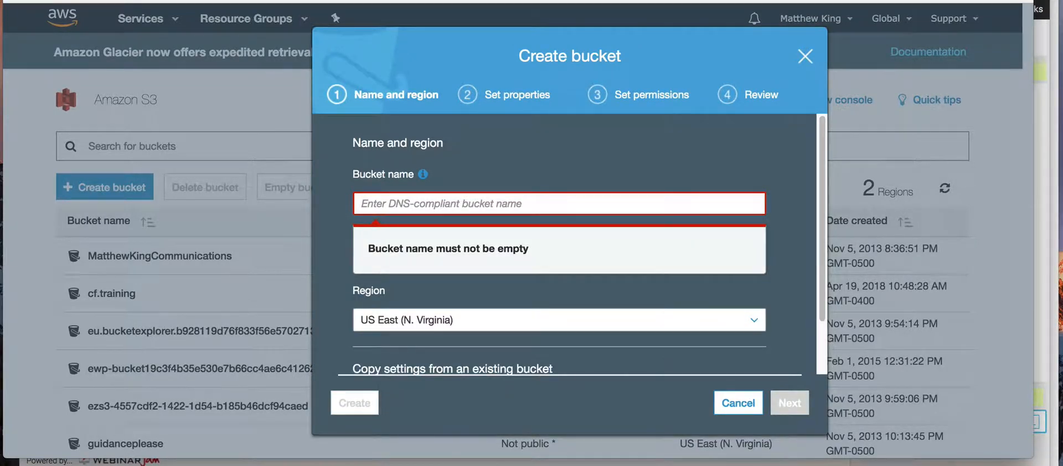
text(matthew-kin)
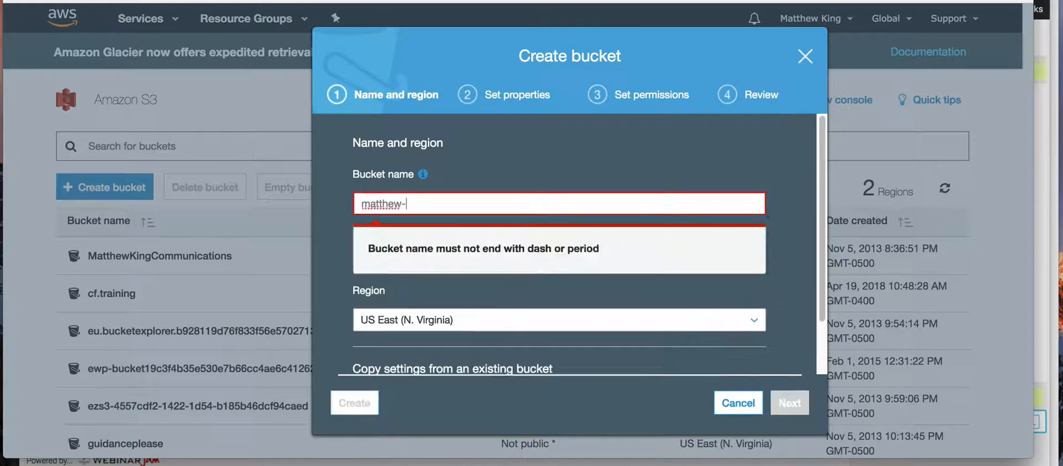
key(BackSpace)
key(BackSpace)
key(BackSpace)
key(BackSpace)
key(BackSpace)
key(BackSpace)
key(BackSpace)
key(BackSpace)
key(BackSpace)
key(BackSpace)
key(BackSpace)
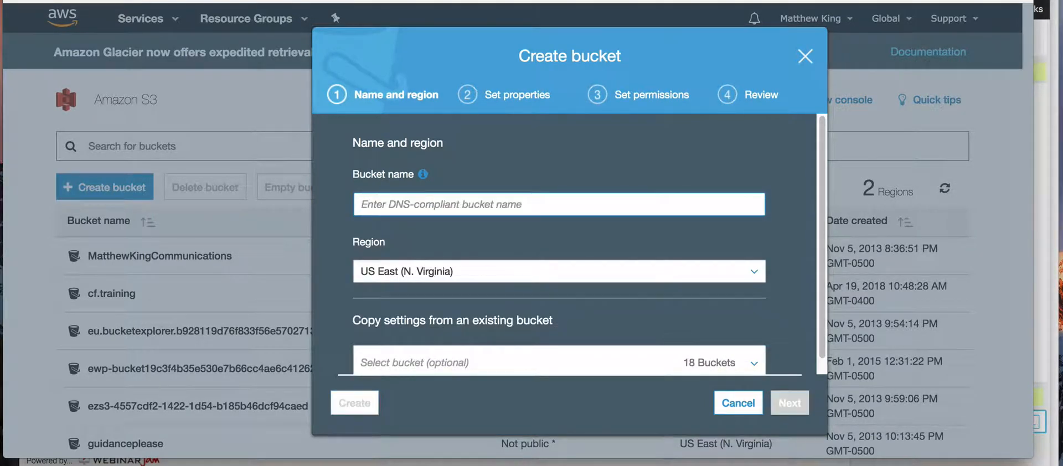
text(cf)
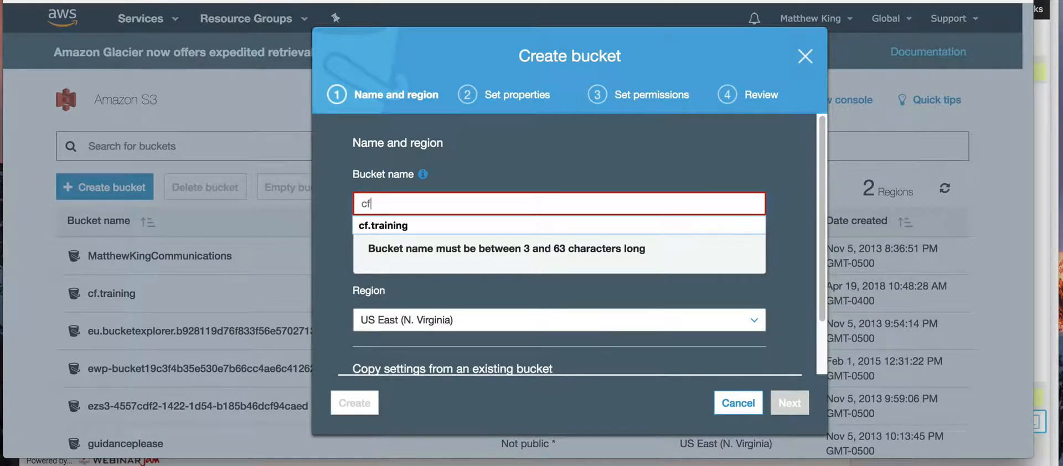
text(.trainin)
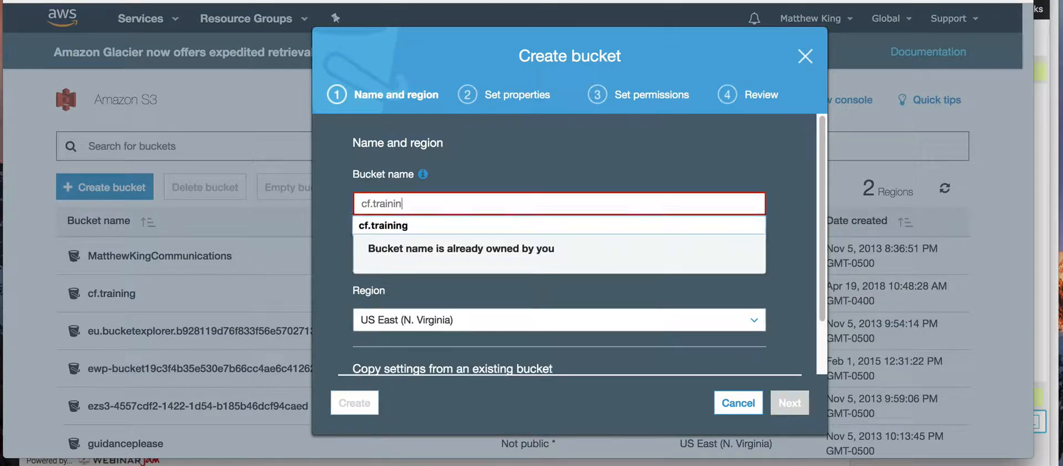
key(BackSpace)
key(BackSpace)
key(BackSpace)
key(BackSpace)
key(BackSpace)
key(BackSpace)
key(BackSpace)
key(BackSpace)
key(BackSpace)
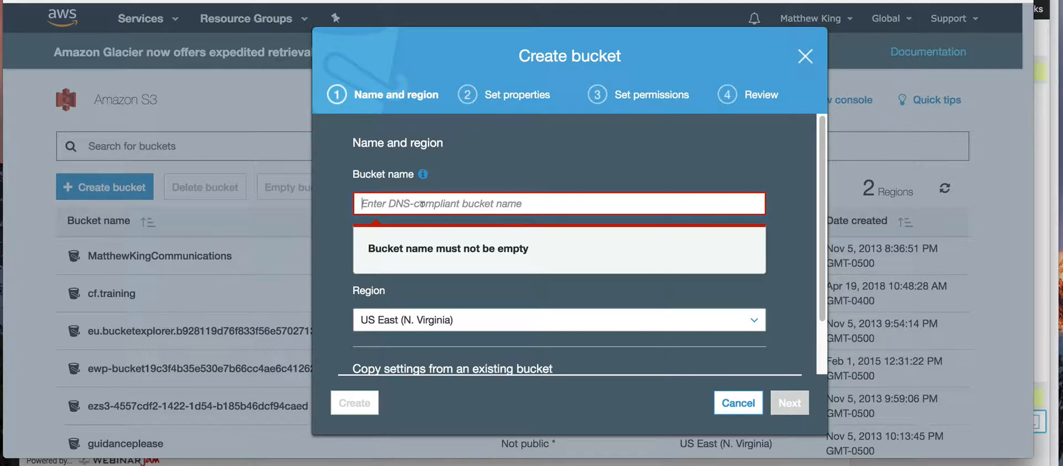
click(499, 203)
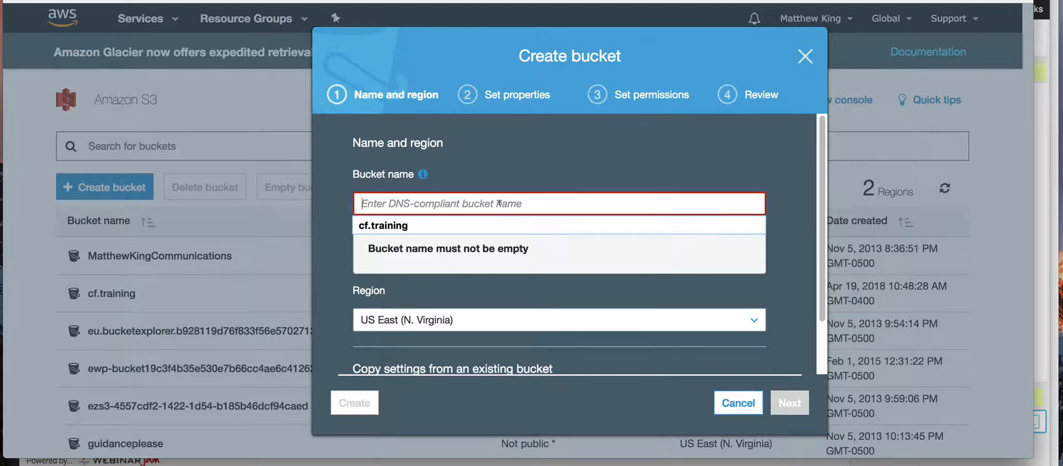
text(matthew-king)
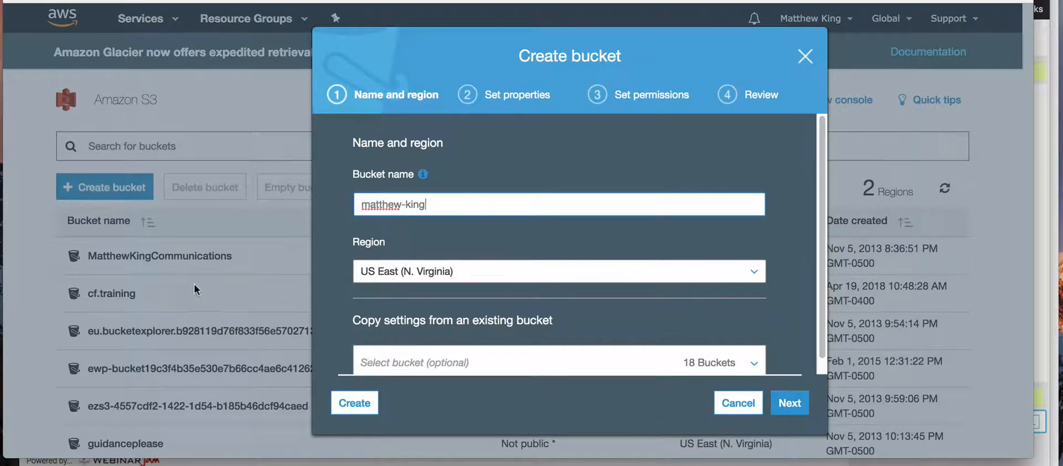
click(230, 277)
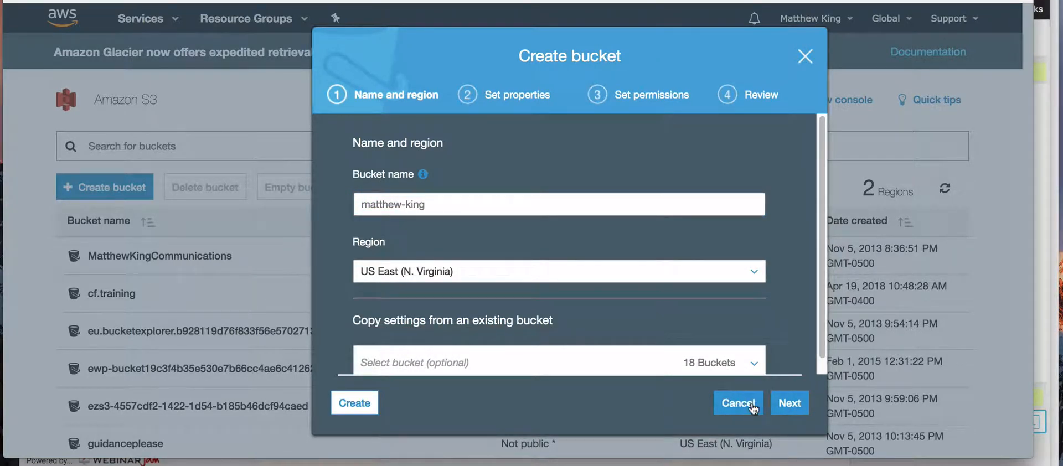
- Cancel the draft bucket and restart Create bucket with a blank name
click(752, 406)
scroll(139, 299, down, 4)
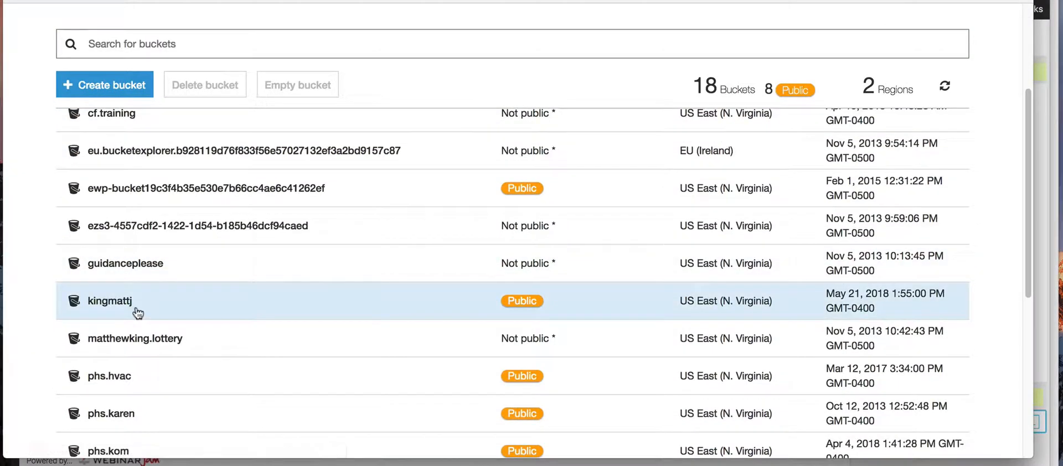
scroll(136, 355, down, 3)
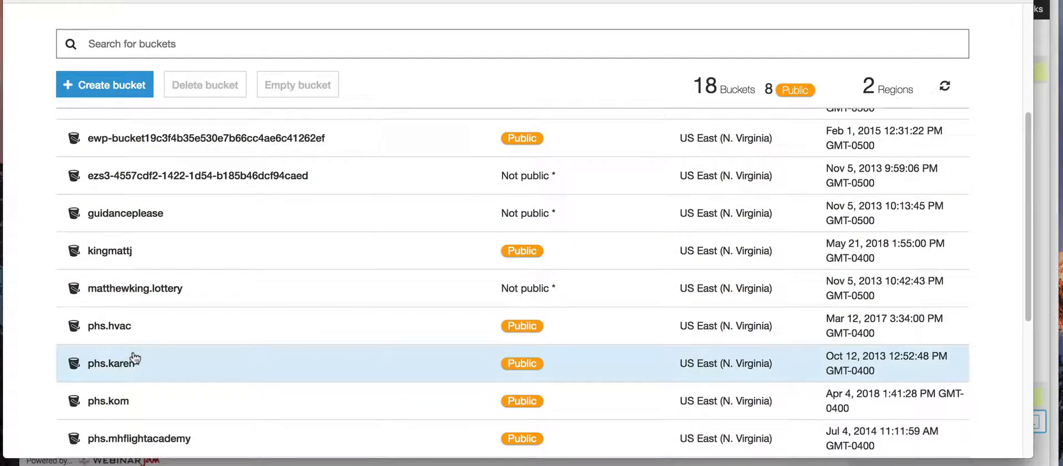
scroll(137, 394, down, 4)
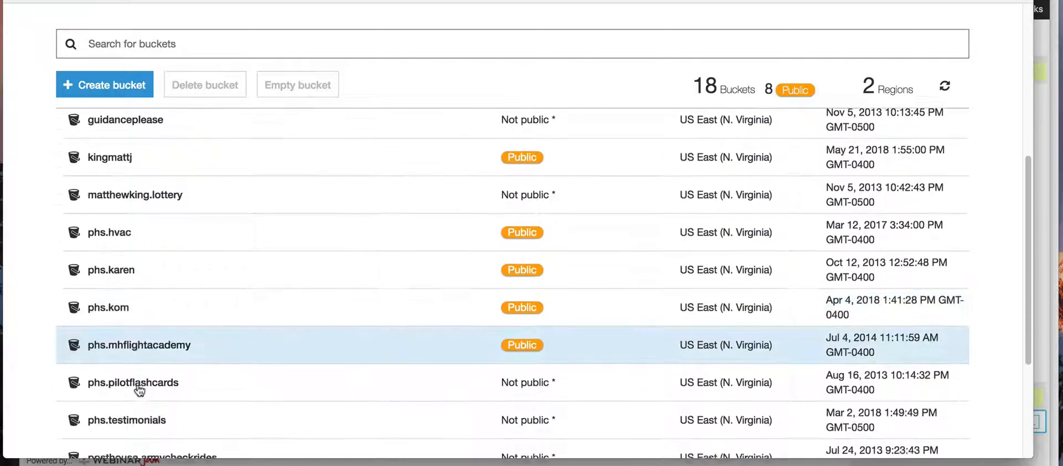
scroll(139, 391, down, 5)
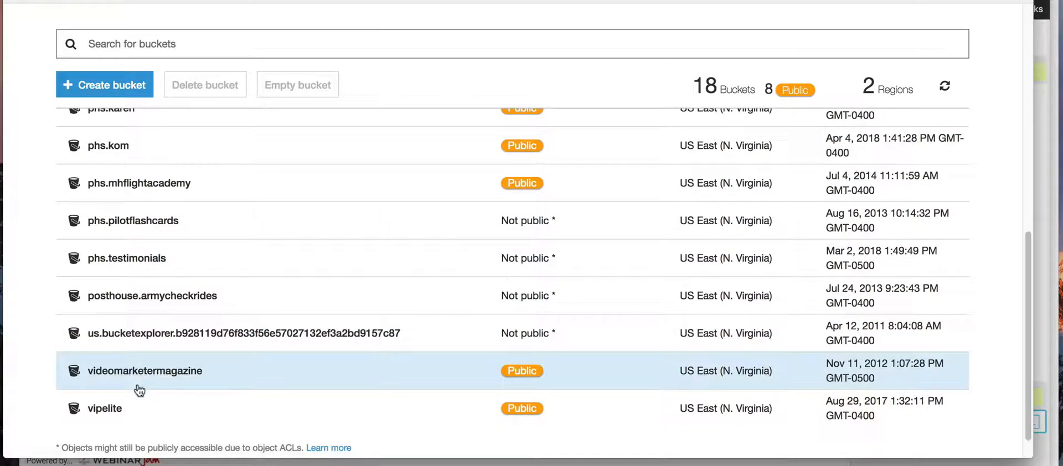
scroll(150, 299, up, 12)
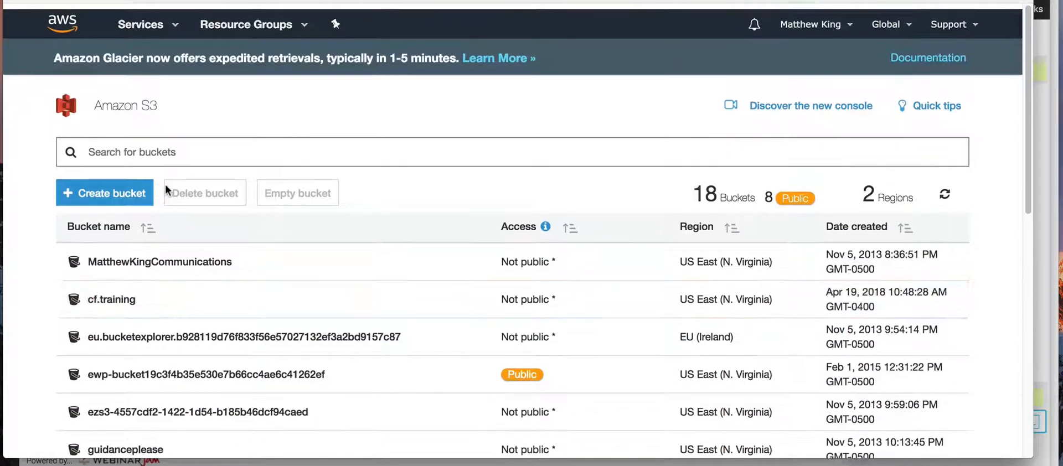
click(116, 189)
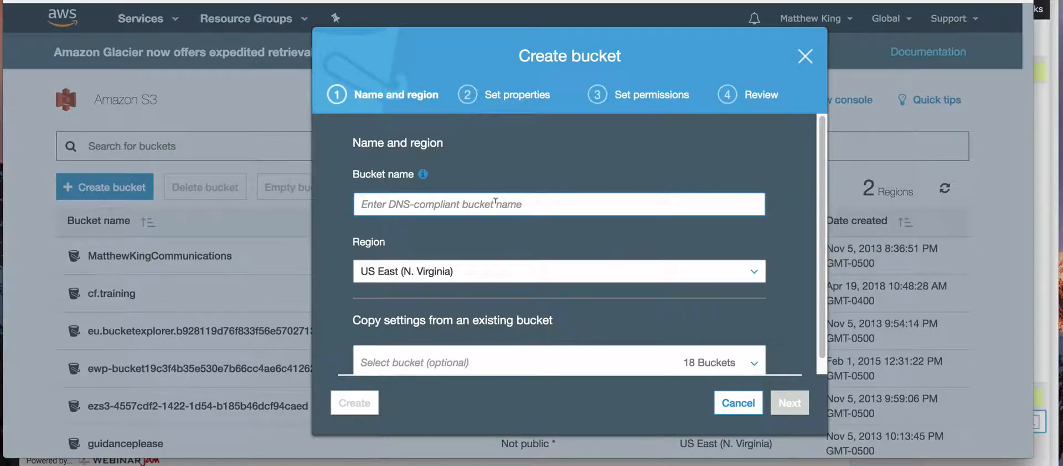
- Name the bucket conversionmastery101-abc using the autofill suggestion conversionmastery101
click(496, 203)
text(c)
key(BackSpace)
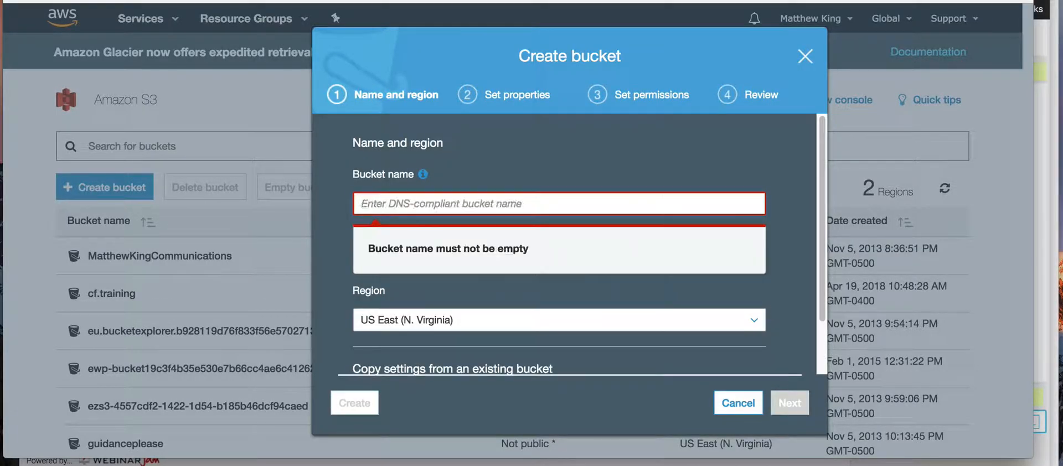
text(conversionmastery101)
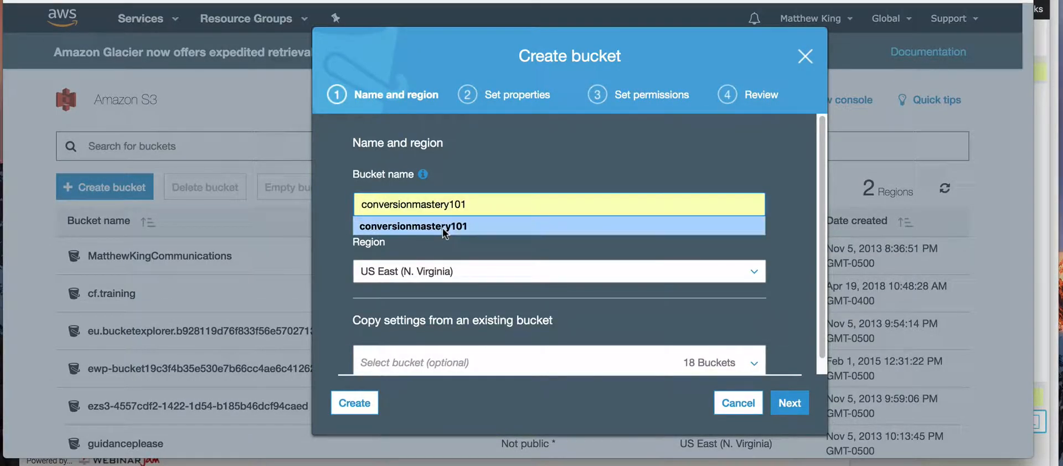
click(446, 227)
text(-abc)
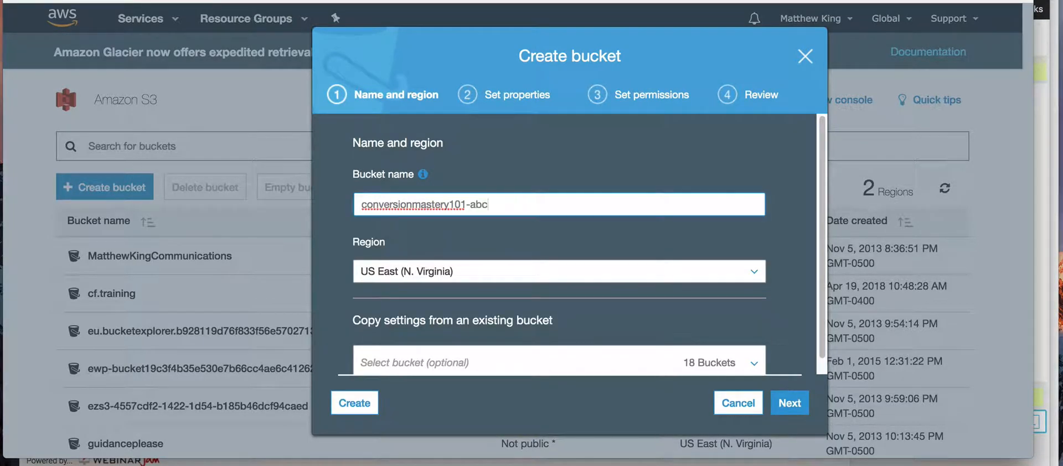
- Keep the region as US East (N. Virginia) and continue to the properties step
click(485, 272)
scroll(484, 273, down, 3)
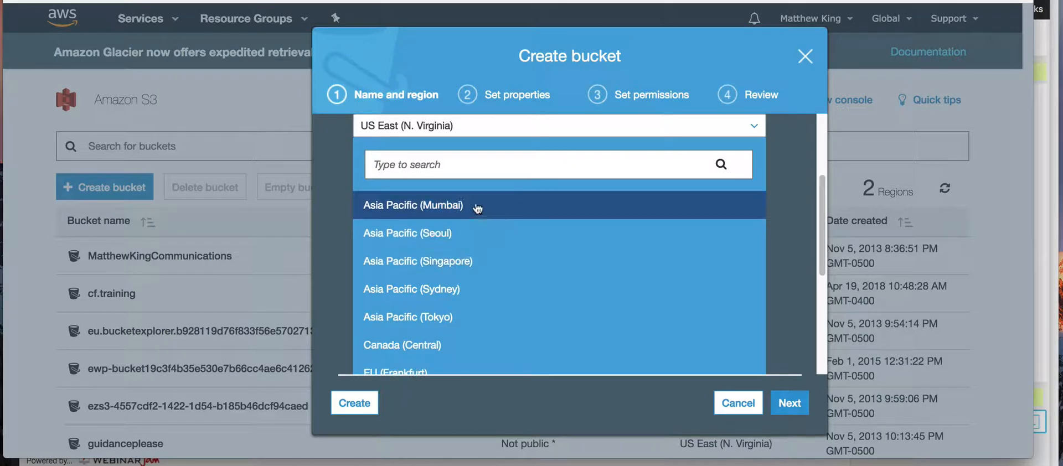
scroll(479, 269, down, 2)
scroll(470, 267, down, 2)
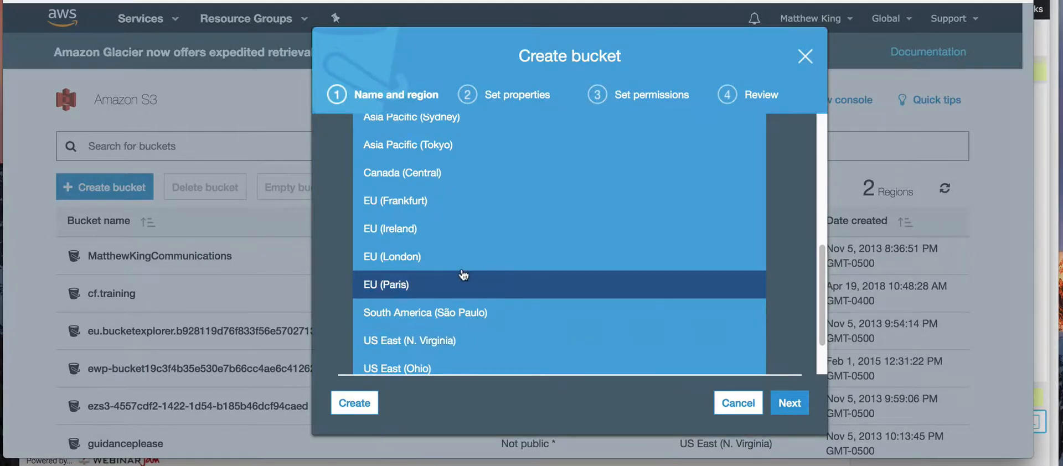
scroll(466, 277, down, 2)
click(465, 289)
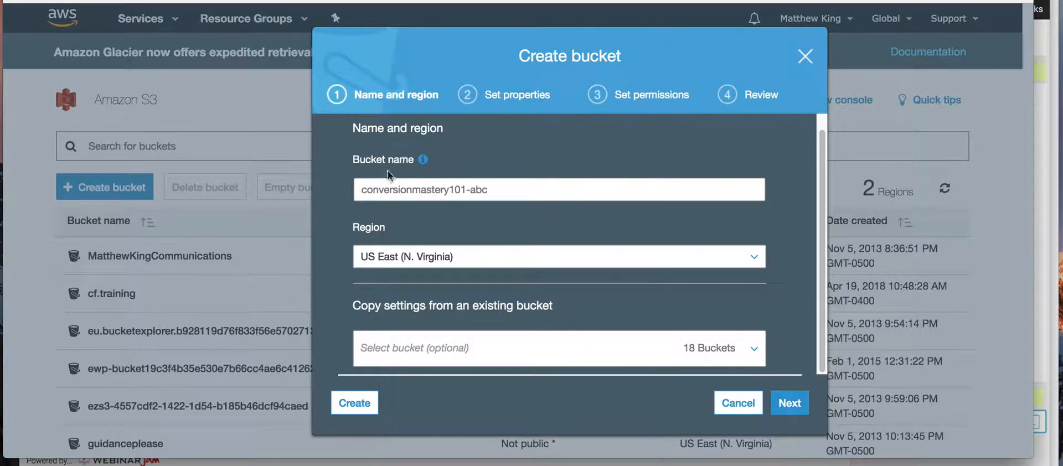
click(794, 404)
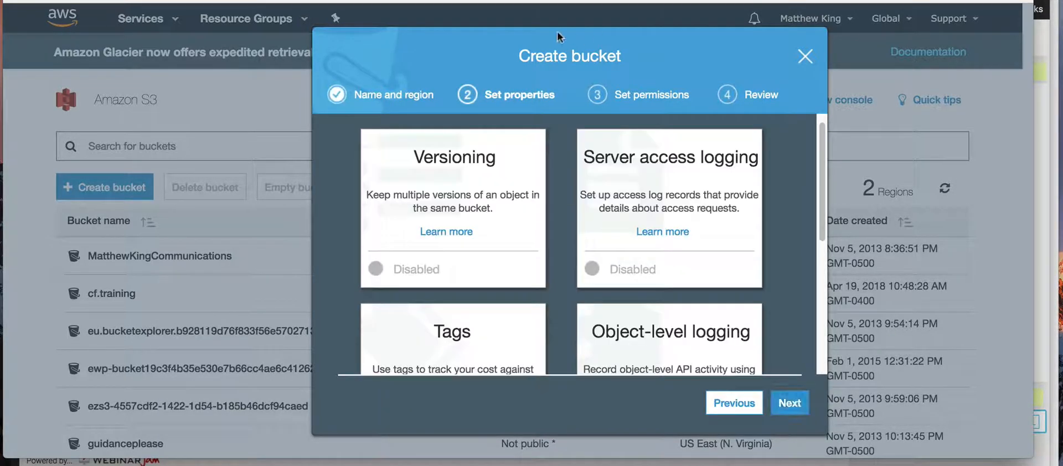
- Leave all bucket properties at their disabled defaults and continue to permissions
scroll(671, 205, down, 3)
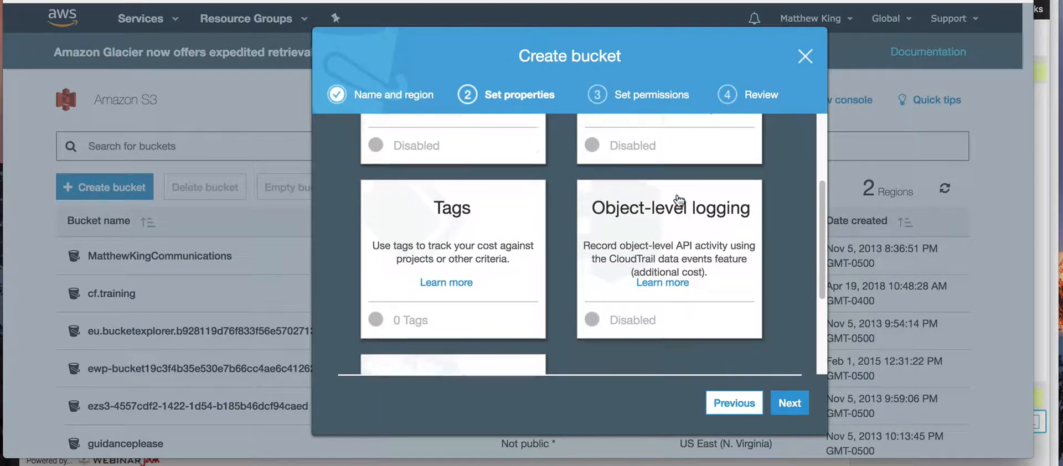
scroll(662, 214, down, 2)
scroll(662, 214, up, 5)
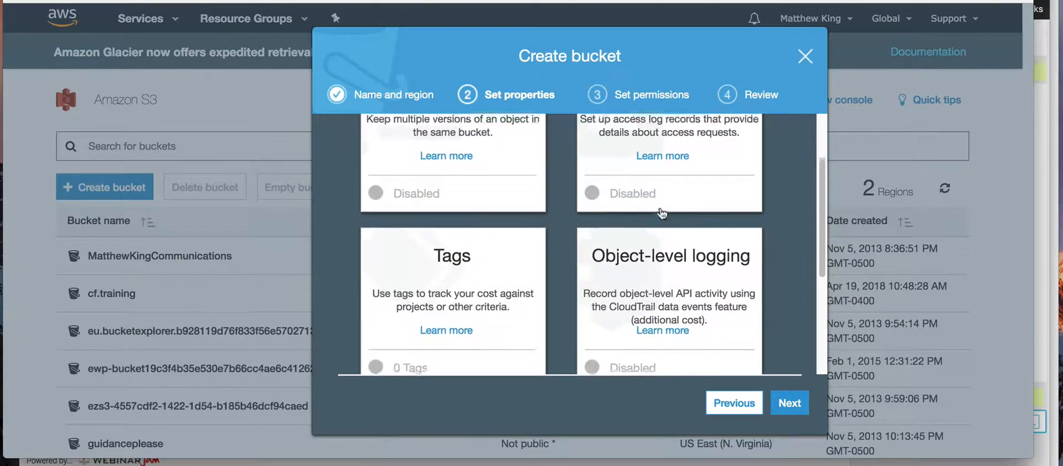
click(789, 403)
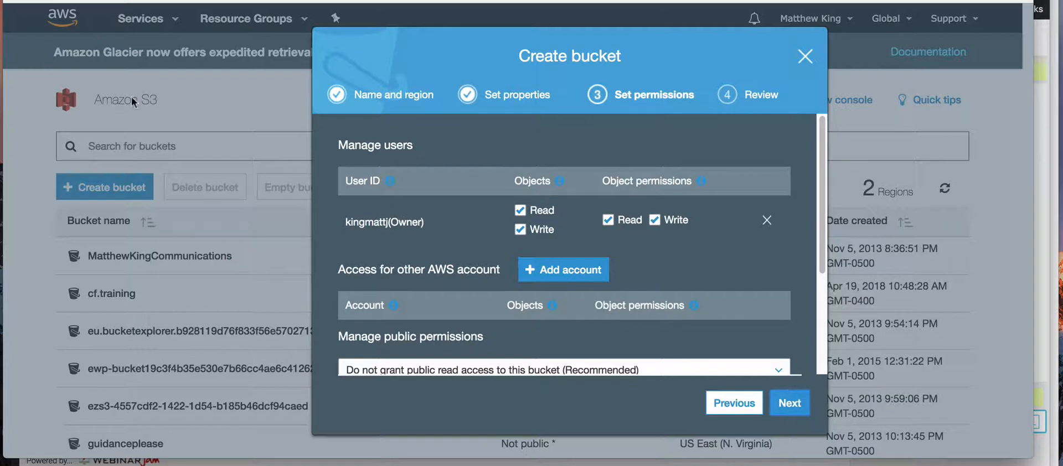
click(579, 271)
scroll(423, 302, down, 5)
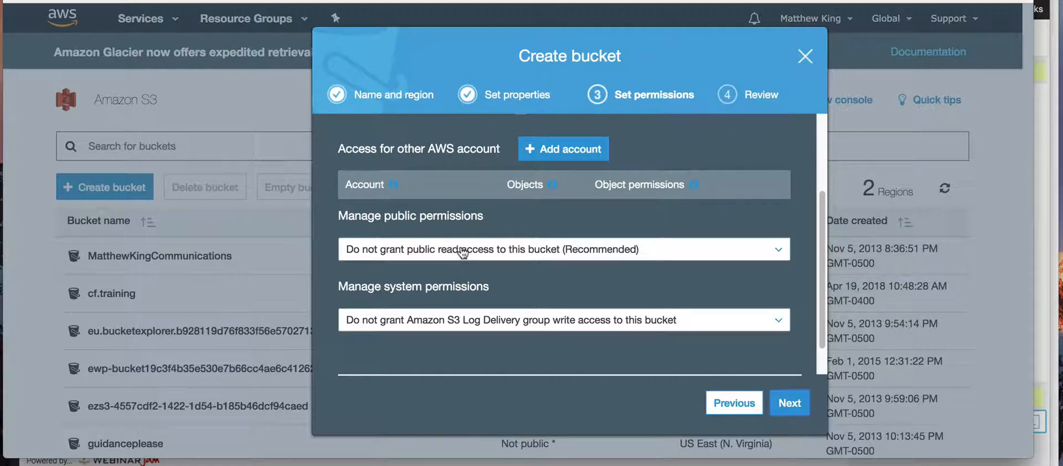
click(532, 252)
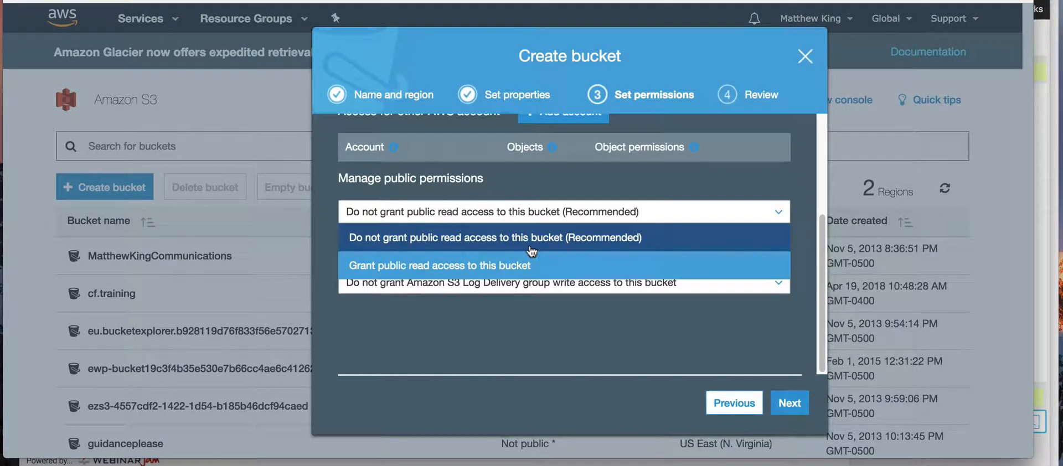
click(511, 267)
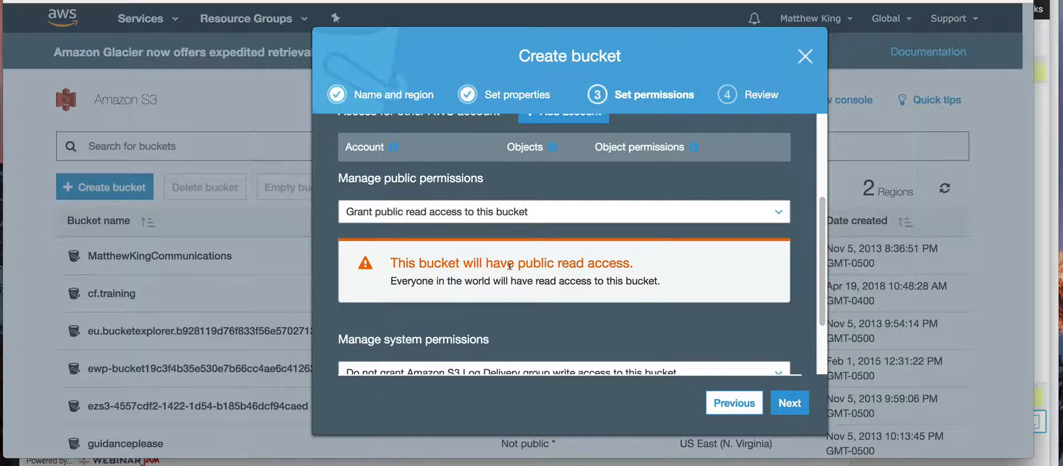
click(531, 214)
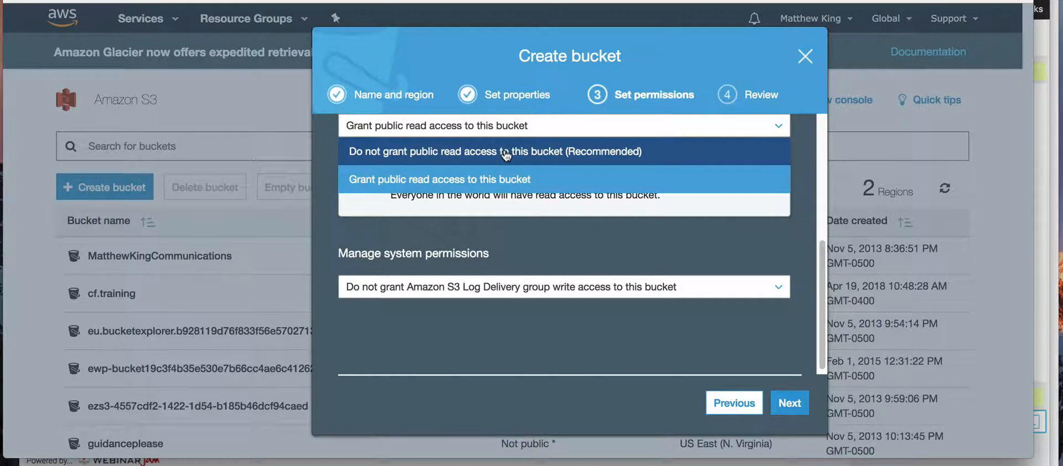
click(506, 155)
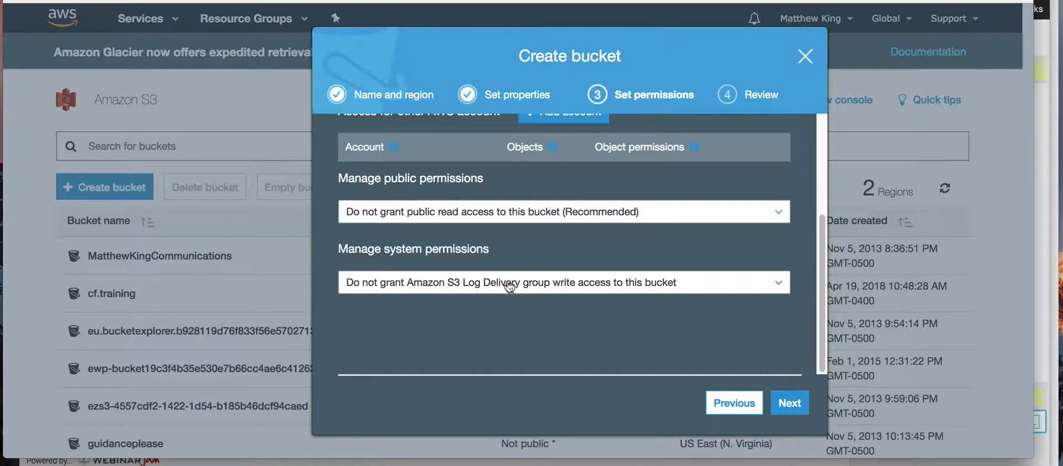
click(592, 285)
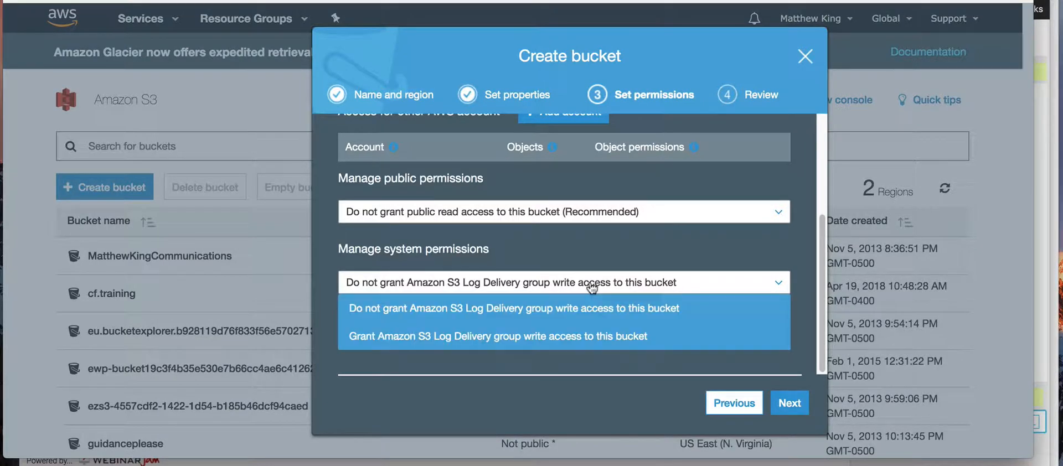
click(543, 387)
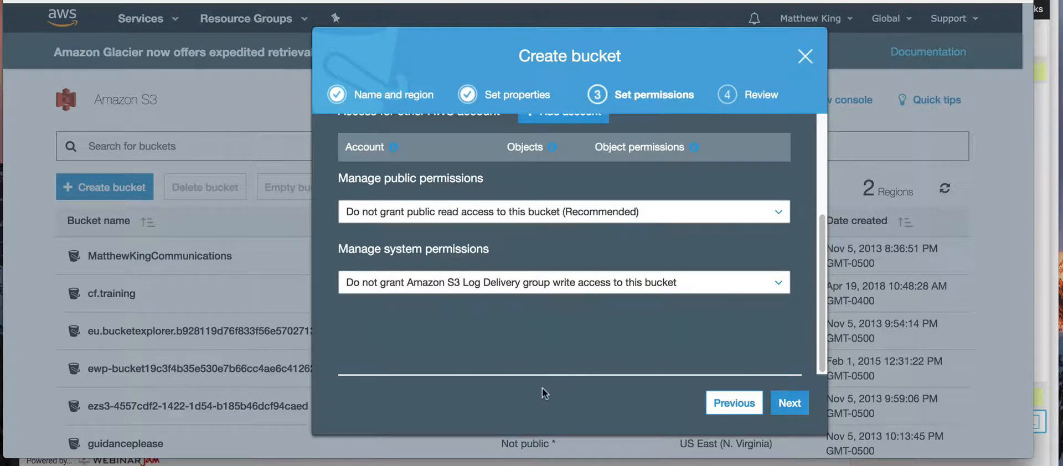
- Review the bucket settings summary and create the bucket
click(788, 405)
scroll(586, 318, up, 3)
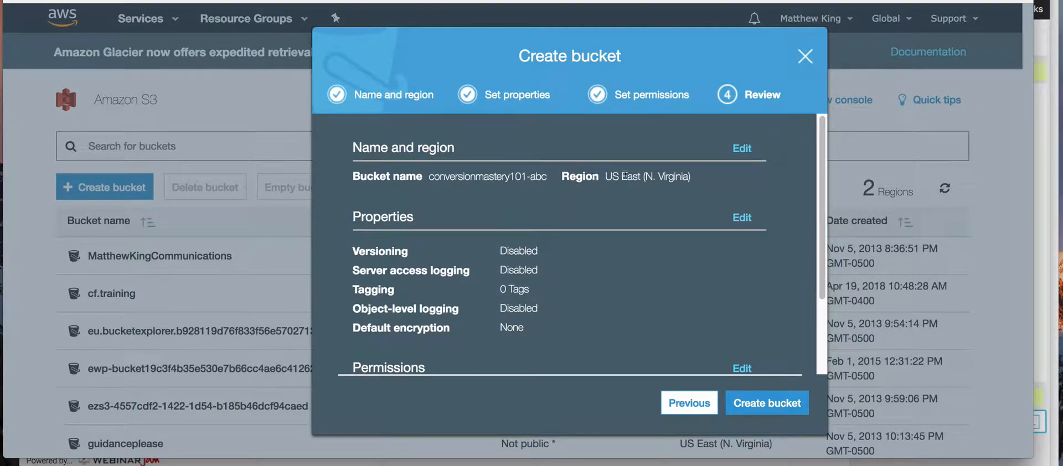
scroll(549, 153, down, 3)
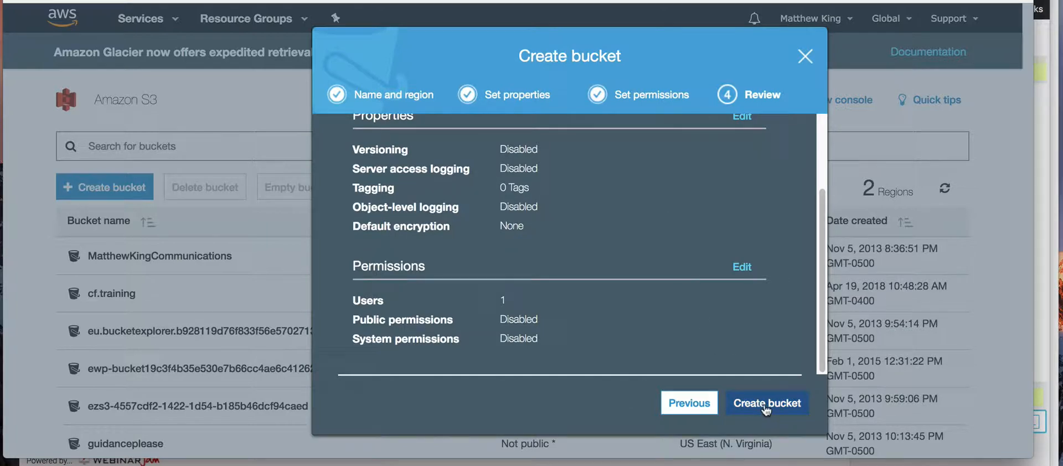
click(804, 56)
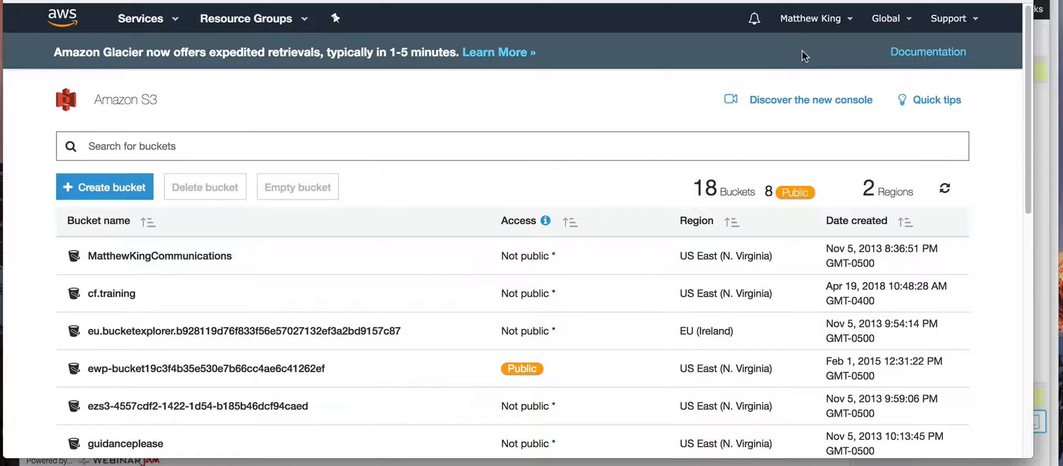
- Open the phs.pilotflashcards bucket to view its folders and PDF files
scroll(256, 227, down, 10)
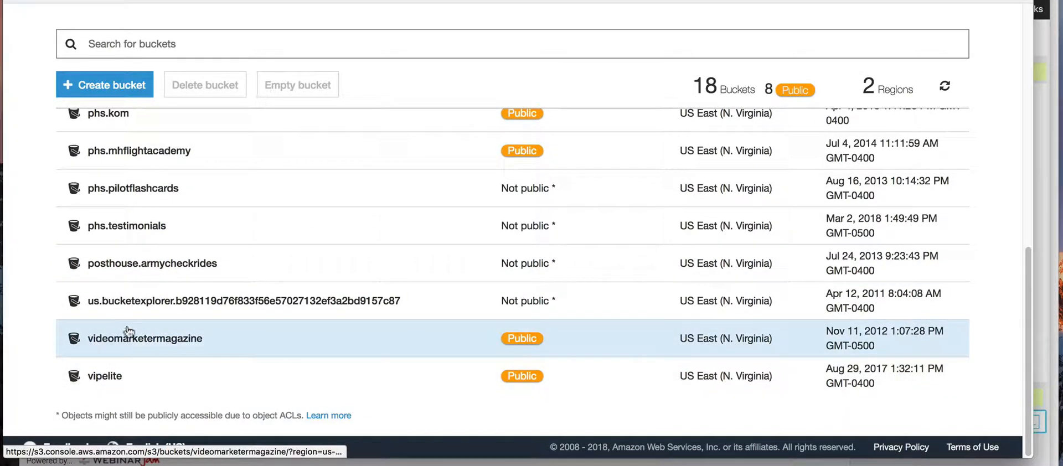
scroll(144, 249, up, 5)
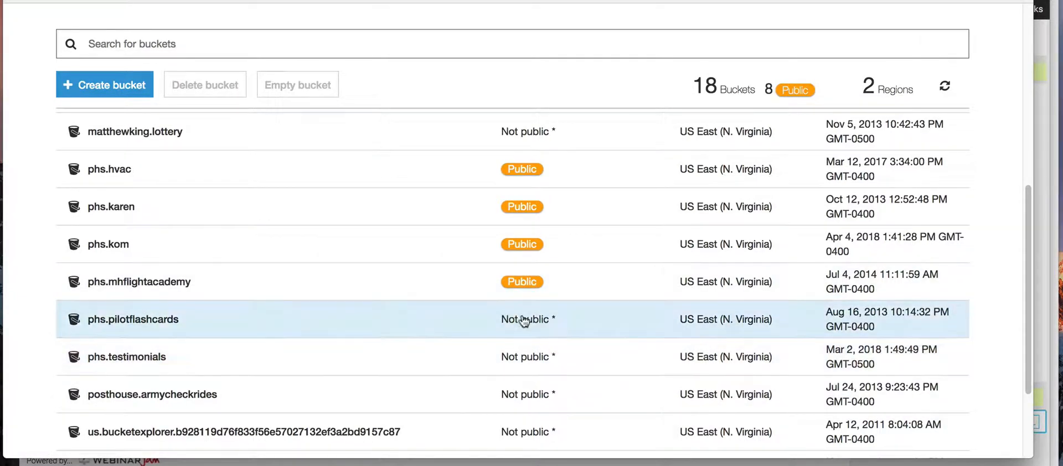
click(237, 319)
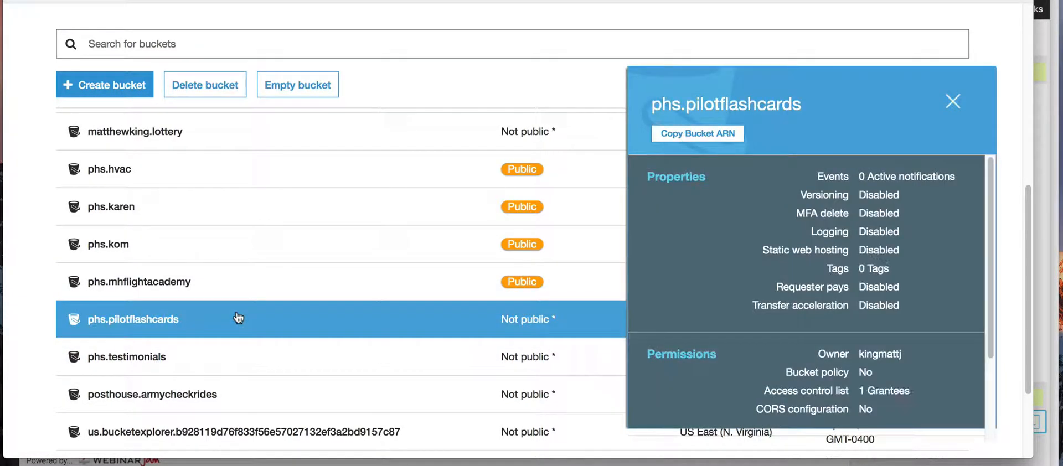
click(133, 319)
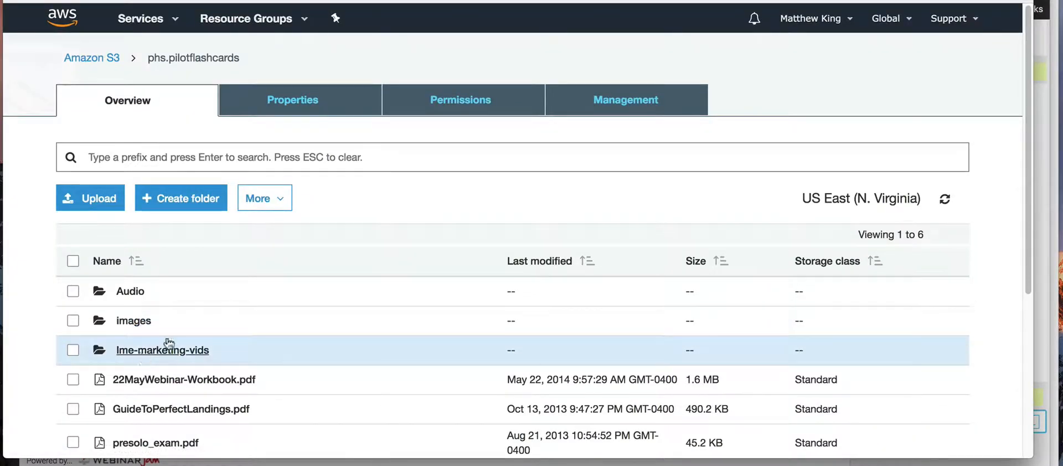
- Open the lme-marketing-vids folder and start an upload into it
scroll(271, 312, down, 3)
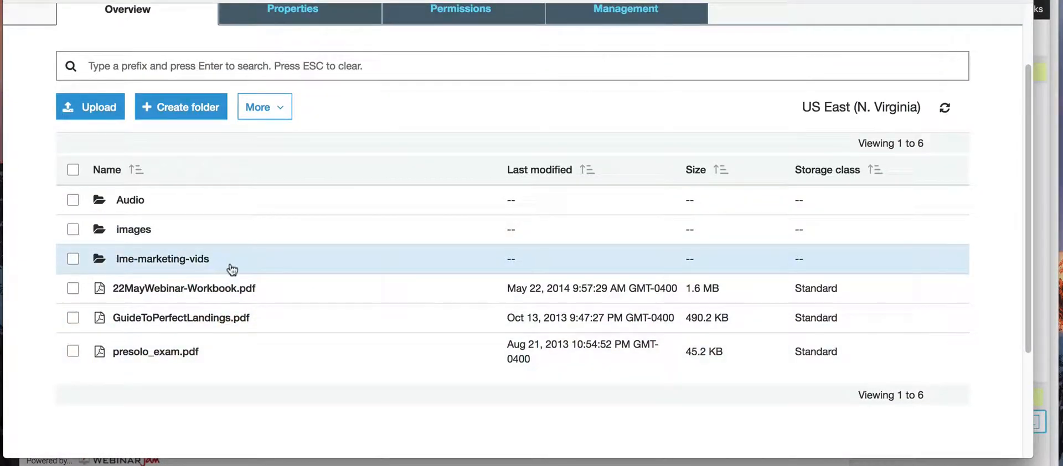
click(189, 260)
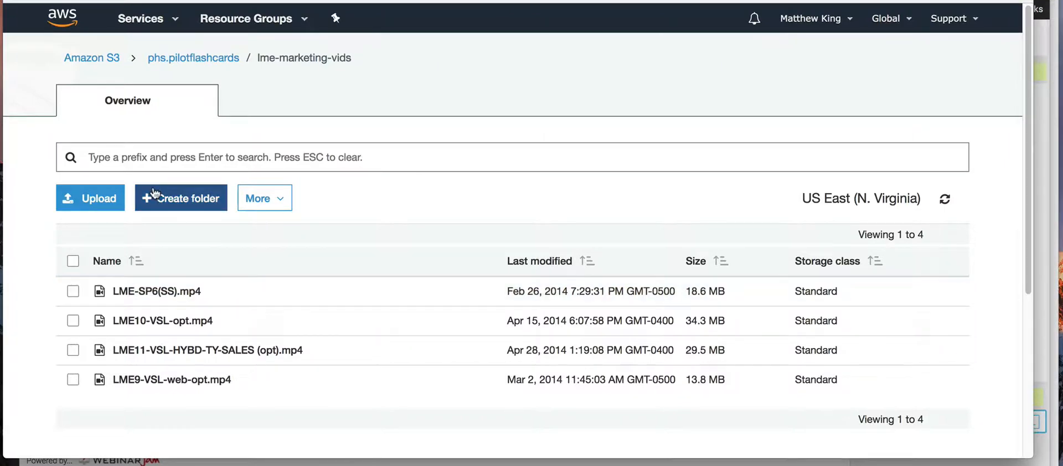
key(super+Left)
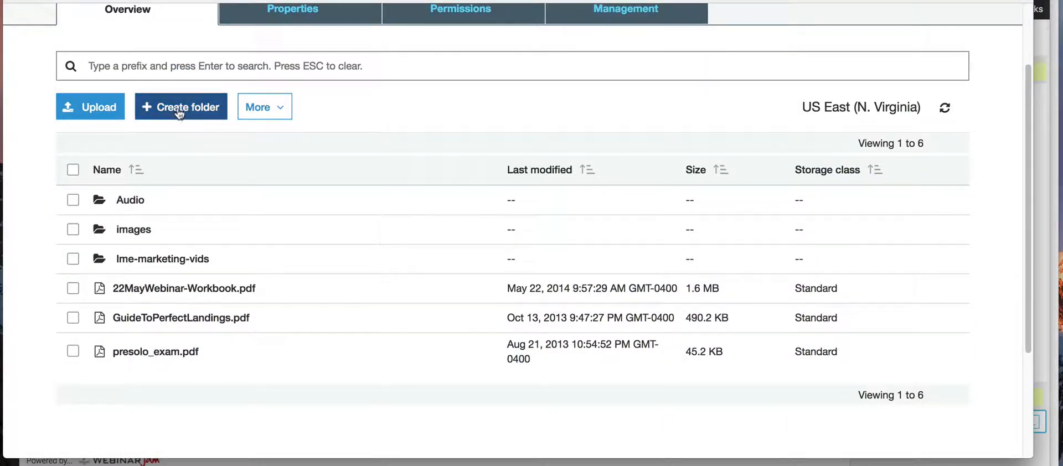
click(169, 258)
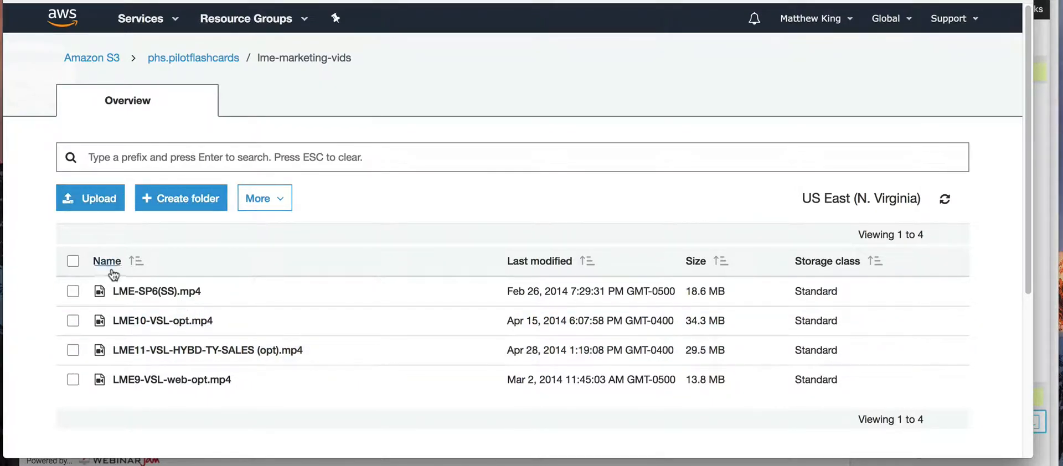
click(85, 200)
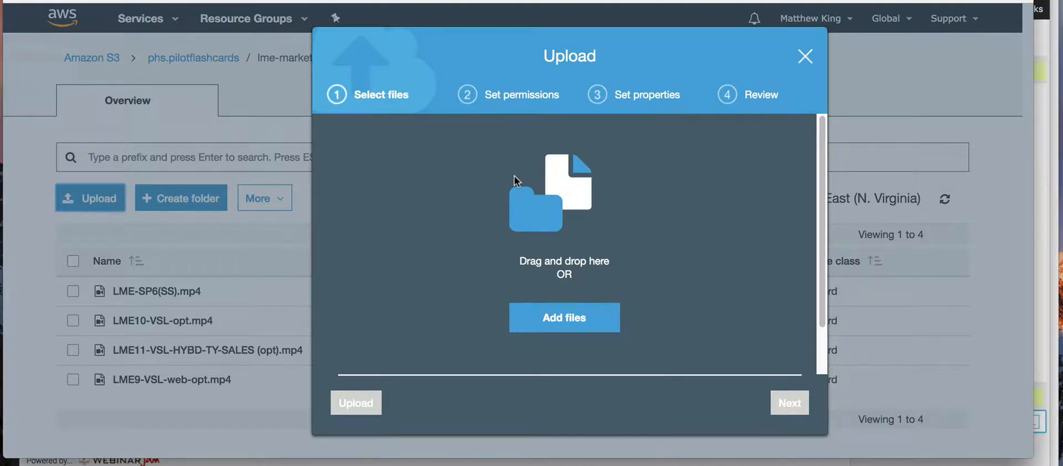
- Add os-change-submit-button.mp4 from the Desktop to the upload queue
click(557, 319)
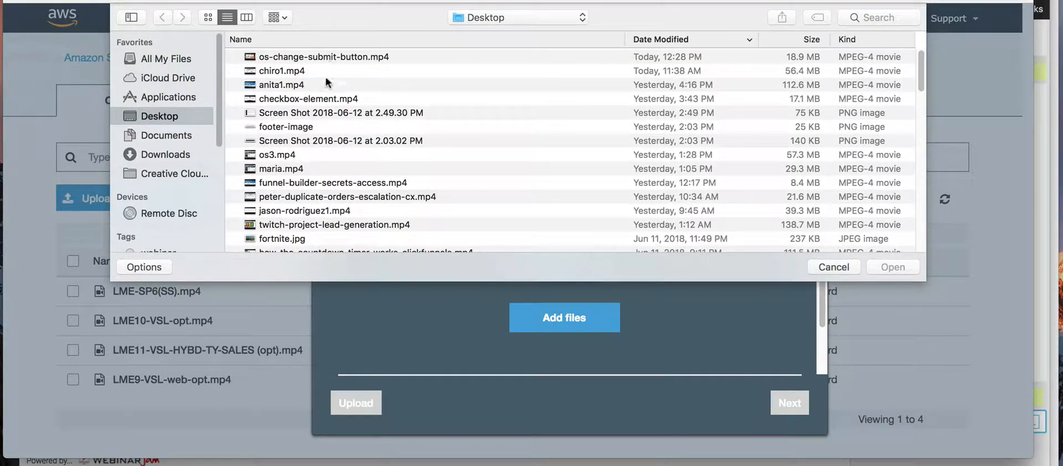
double_click(318, 56)
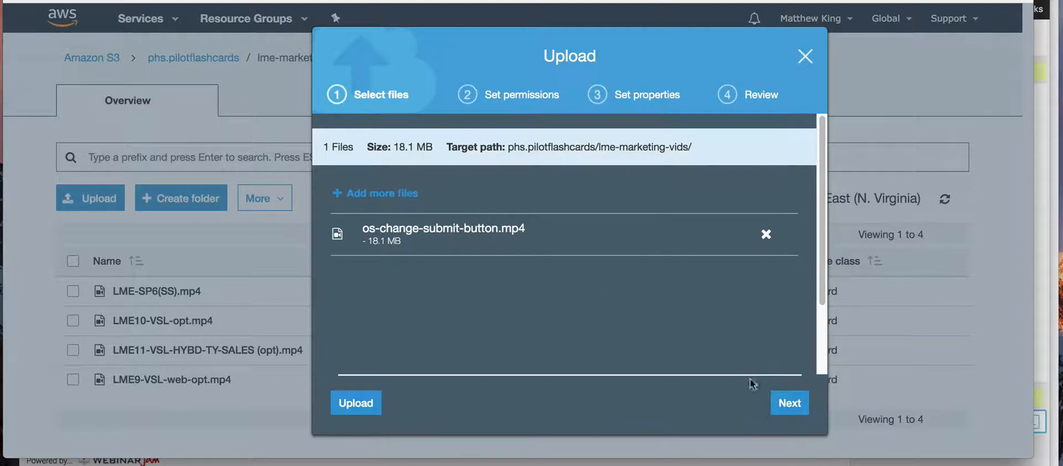
- On the Set permissions step, grant public read access to the queued video object
click(788, 404)
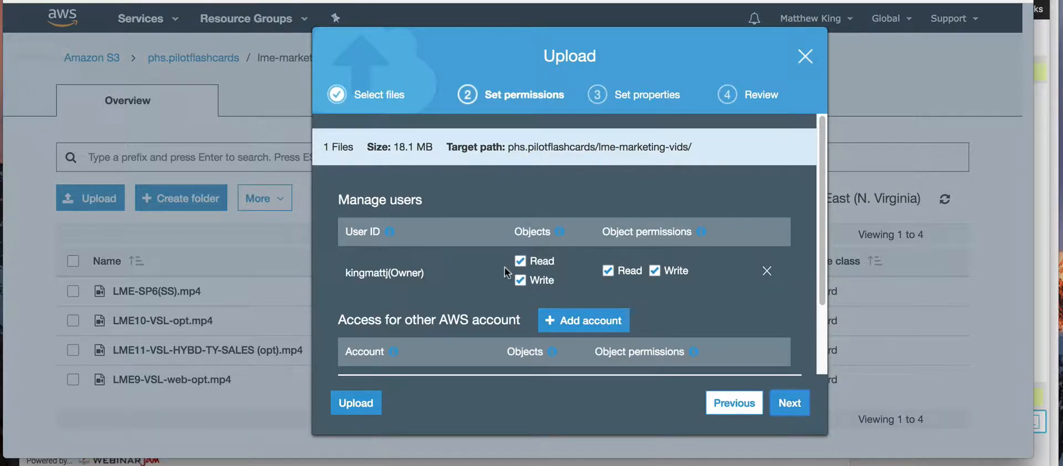
scroll(504, 267, down, 2)
scroll(504, 267, down, 1)
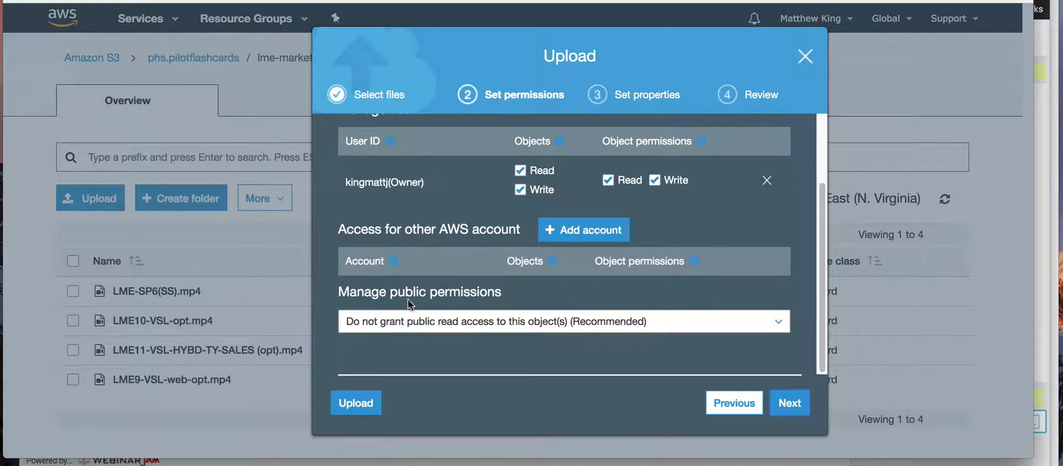
click(505, 322)
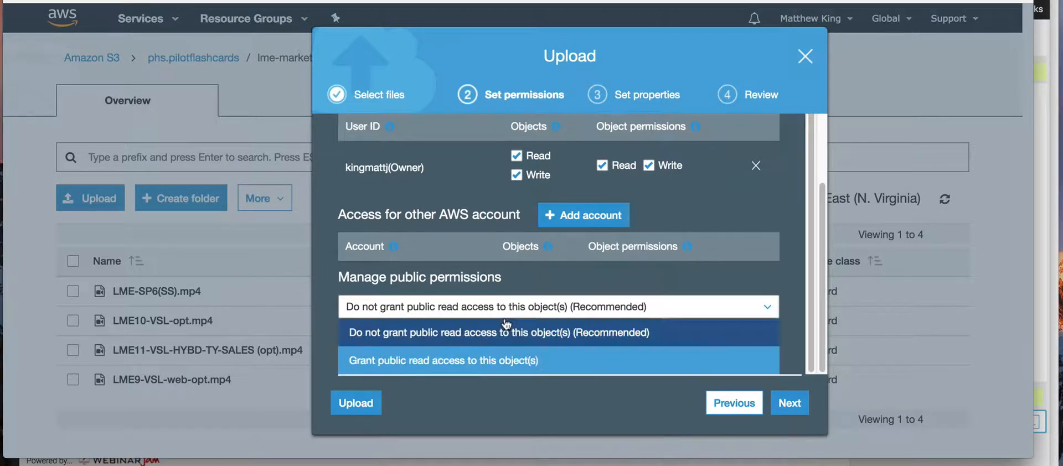
click(493, 361)
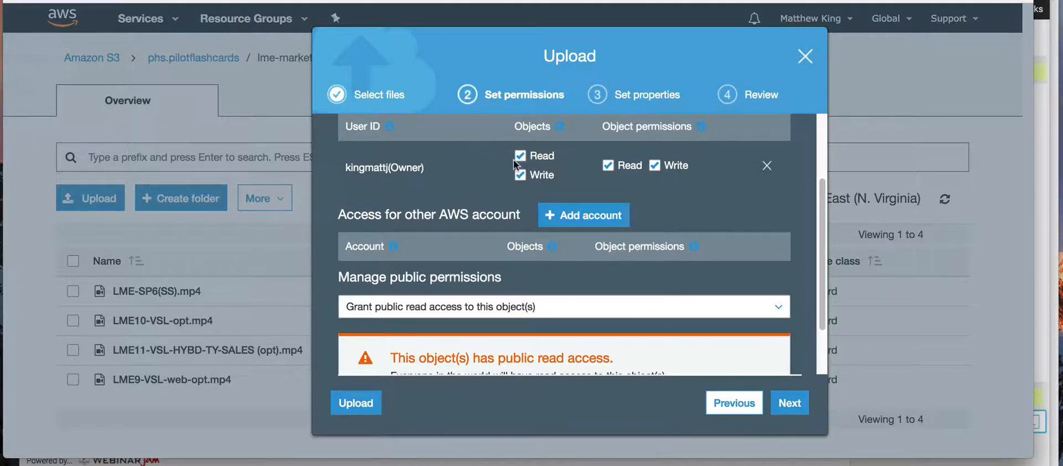
scroll(514, 159, up, 2)
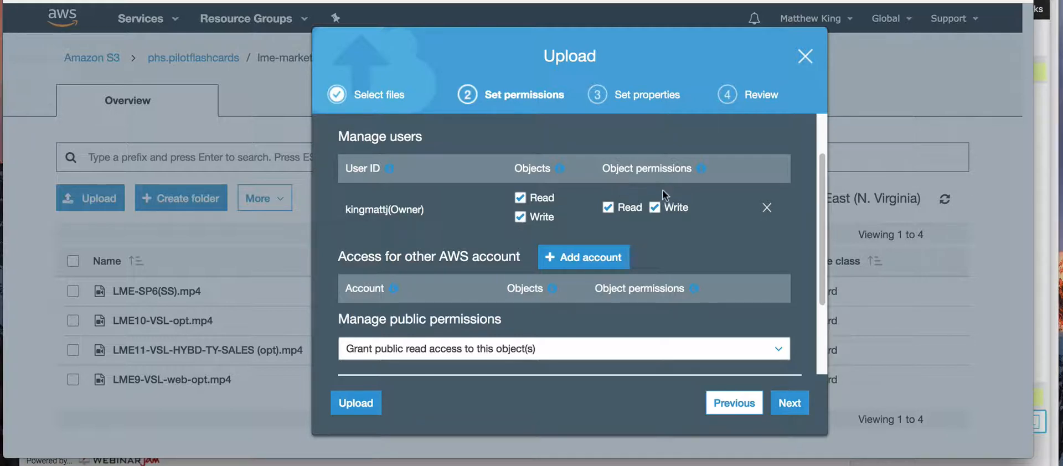
scroll(629, 207, down, 4)
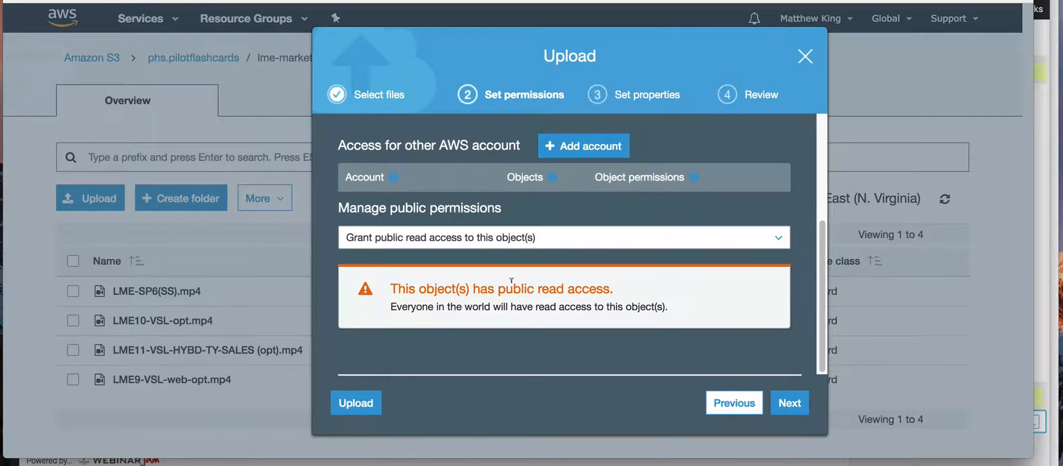
- Keep Standard storage class and no encryption, and advance to the Review summary (1 file, 18.1 MB)
click(790, 403)
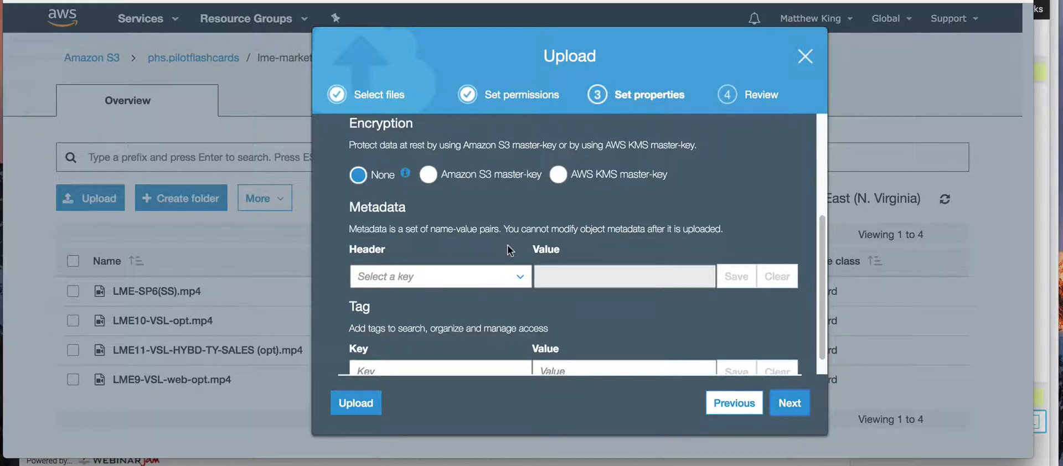
scroll(421, 271, down, 1)
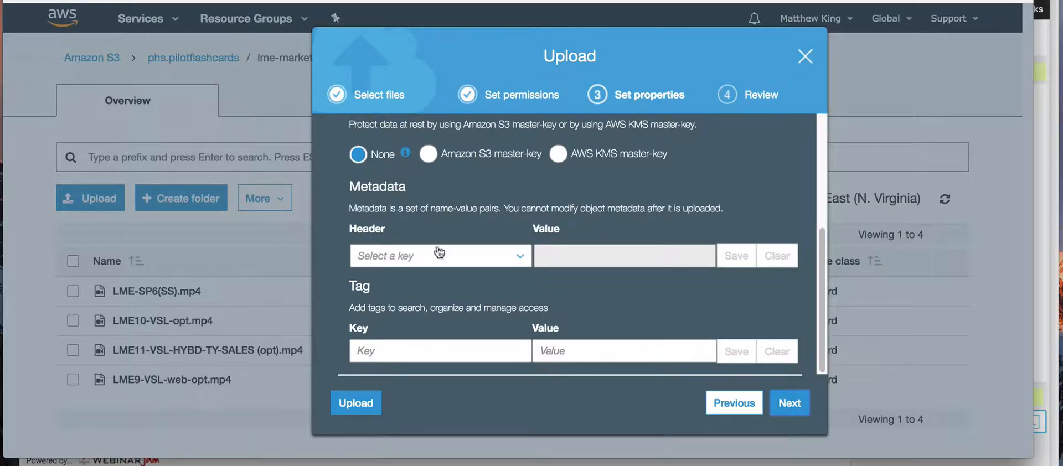
scroll(435, 250, up, 4)
scroll(436, 252, up, 3)
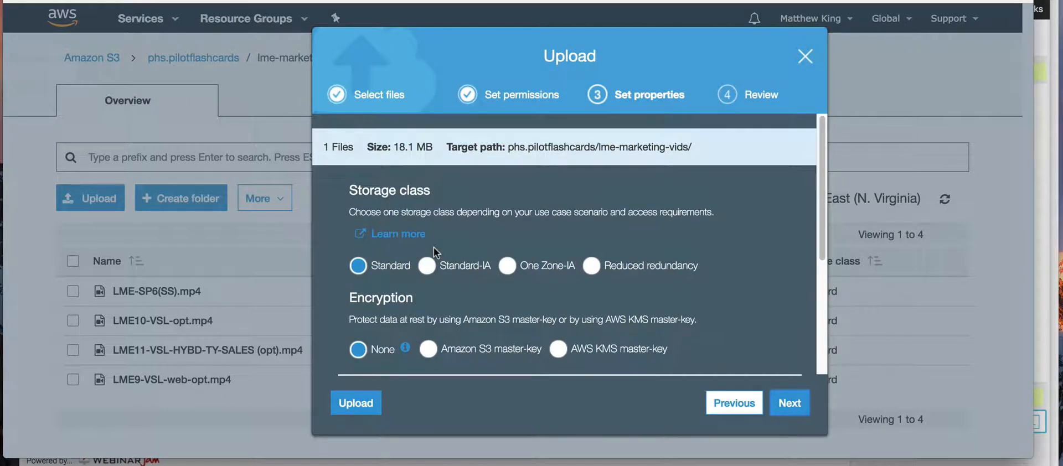
click(790, 404)
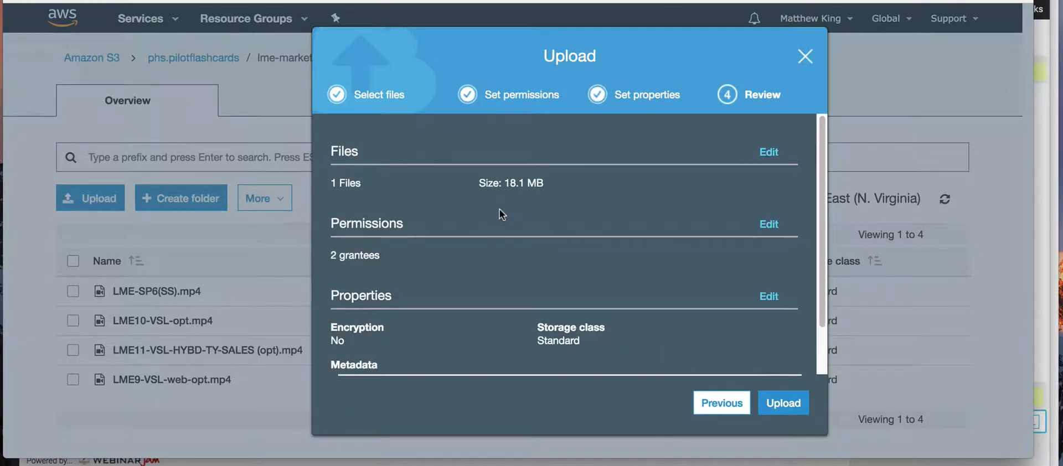
- Review the upload summary, then close the Upload wizard without uploading, returning to lme-marketing-vids
scroll(432, 216, down, 2)
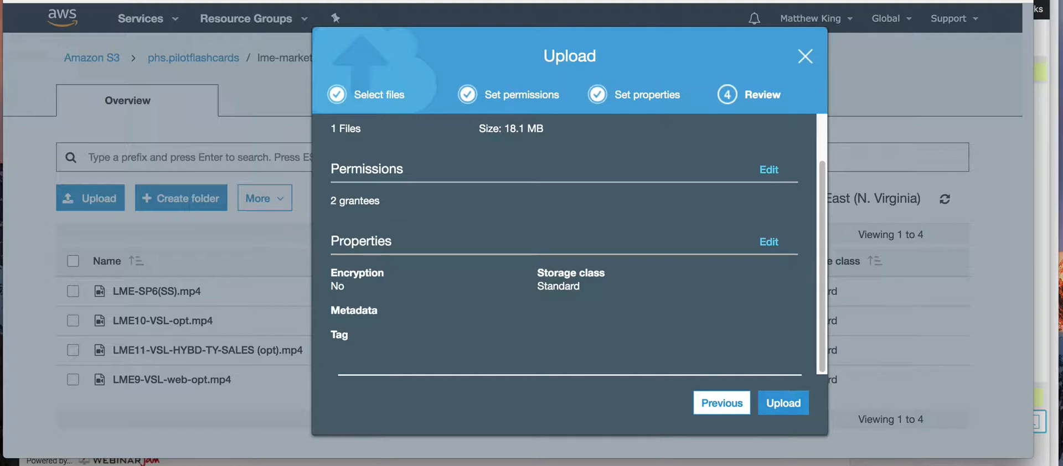
scroll(452, 278, up, 2)
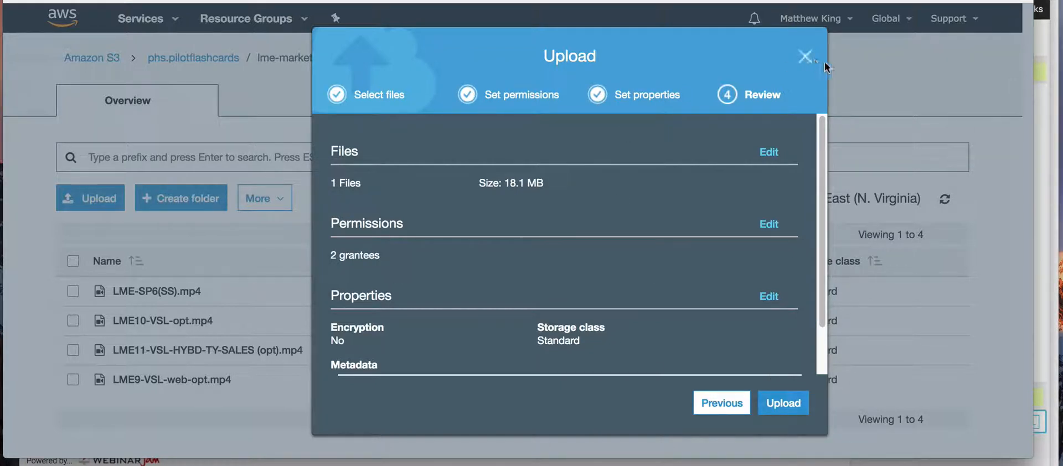
click(805, 56)
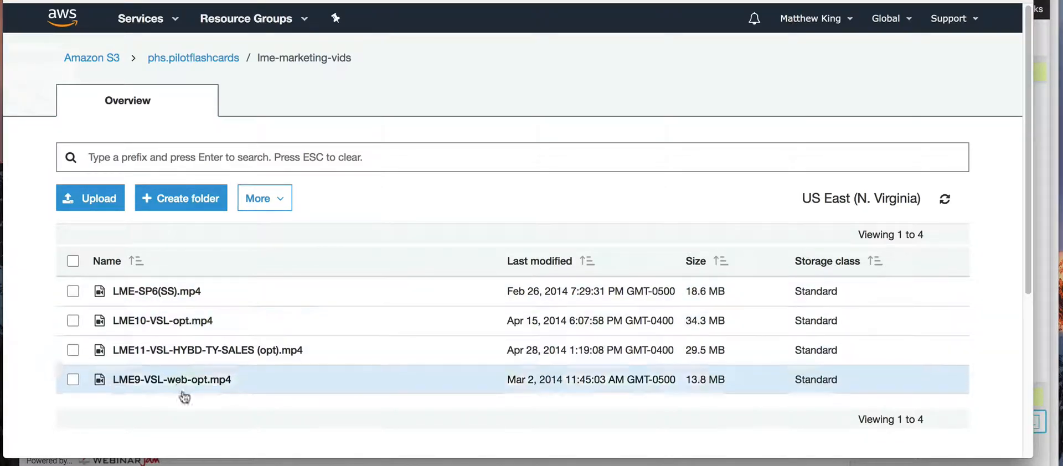
- Open the LME-SP6(SS).mp4 Overview and highlight its full S3 link URL
click(175, 292)
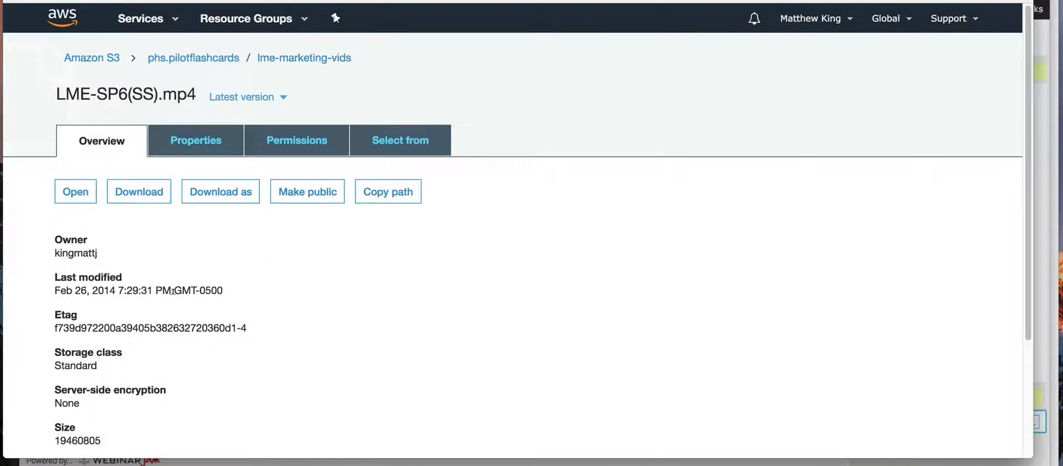
scroll(172, 292, down, 5)
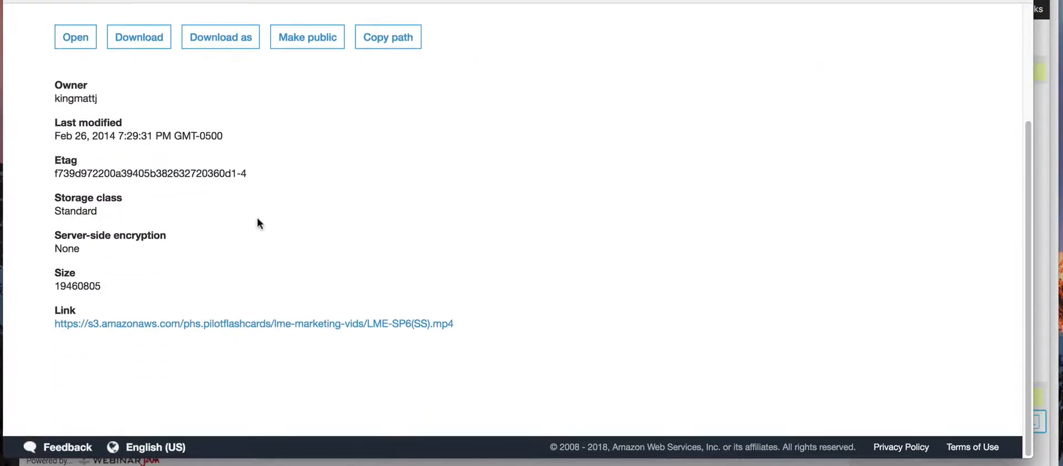
scroll(257, 219, up, 5)
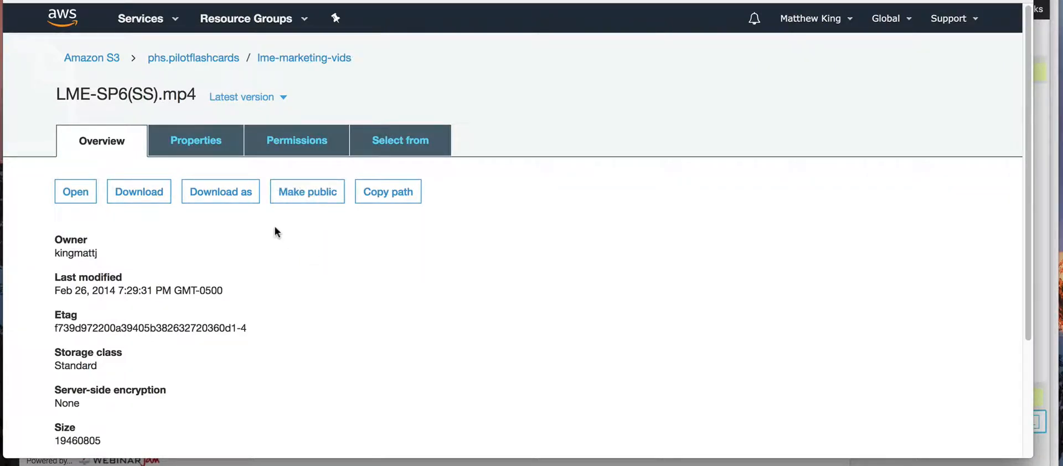
scroll(336, 257, down, 4)
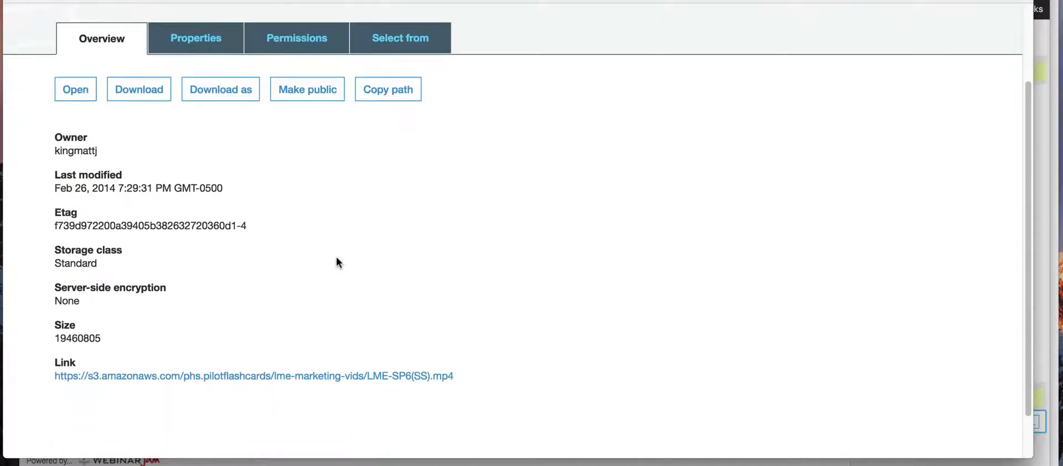
drag(453, 376, 55, 376)
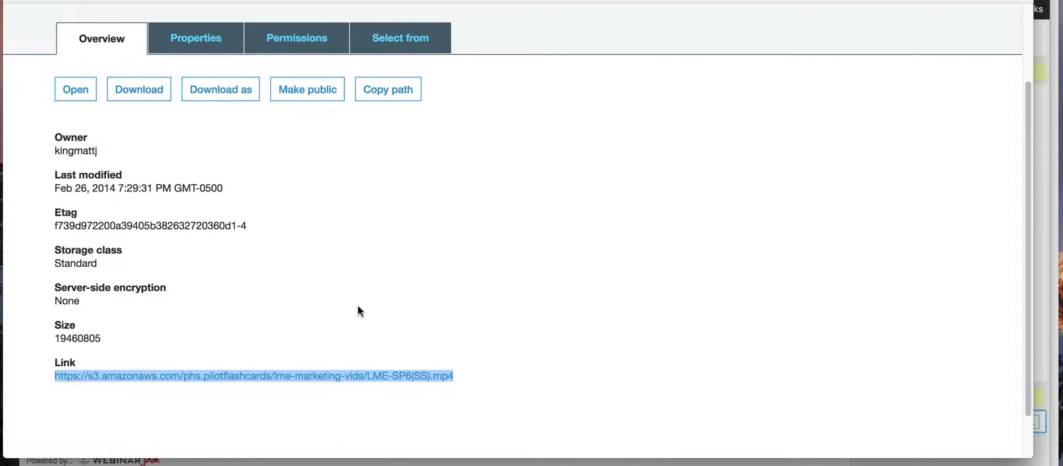